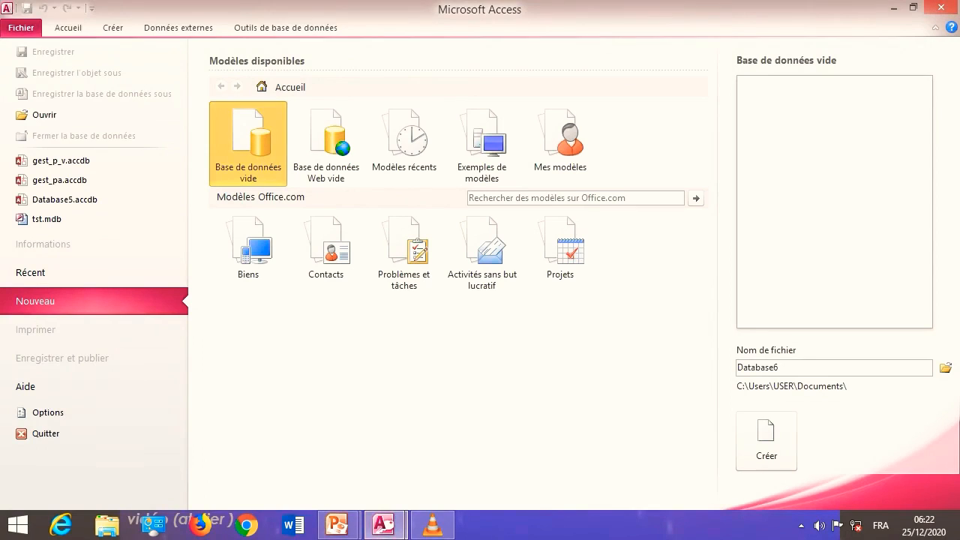
left_click(759, 368)
type("gest")
left_click(944, 367)
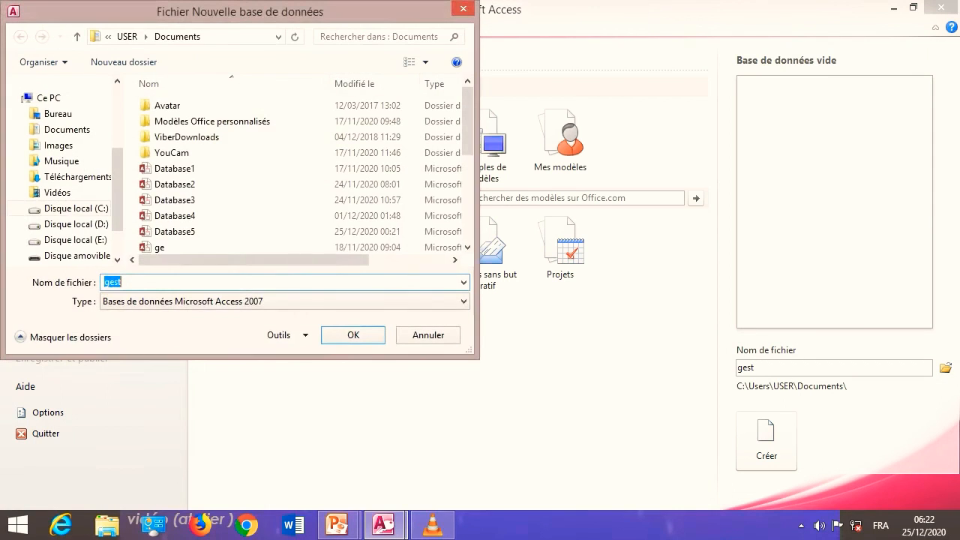
key("Escape")
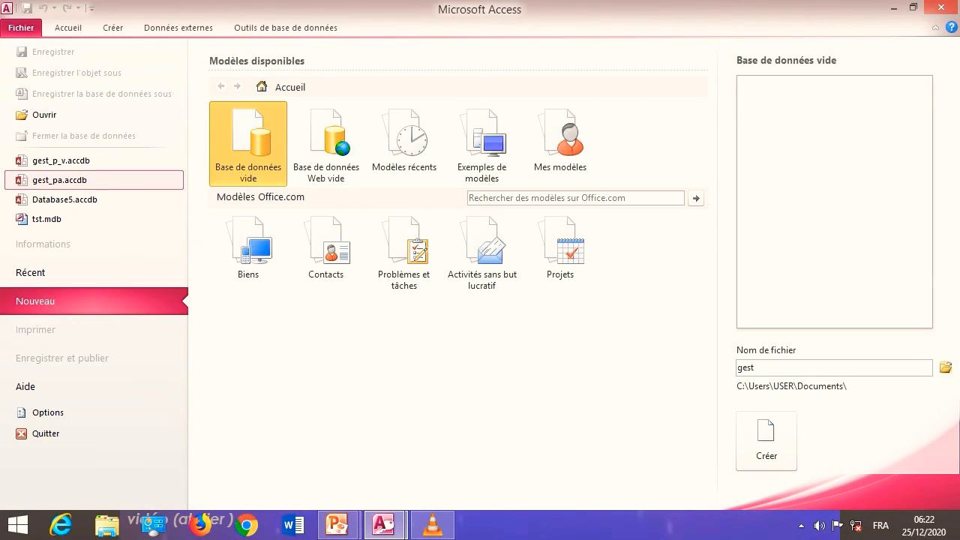
Open the recent database gest_pa.accdb and delete its patient and visites tables along with their relationship.
left_click(60, 180)
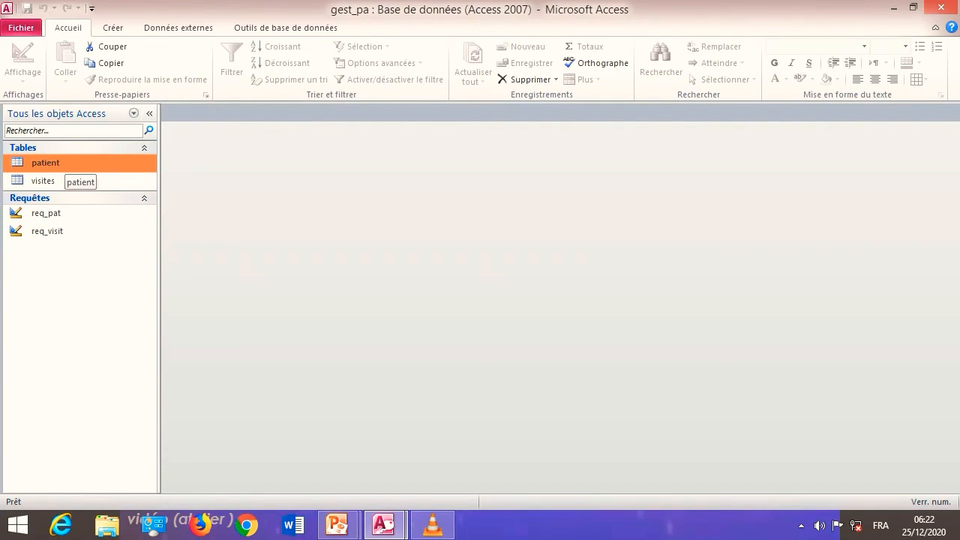
key("Delete")
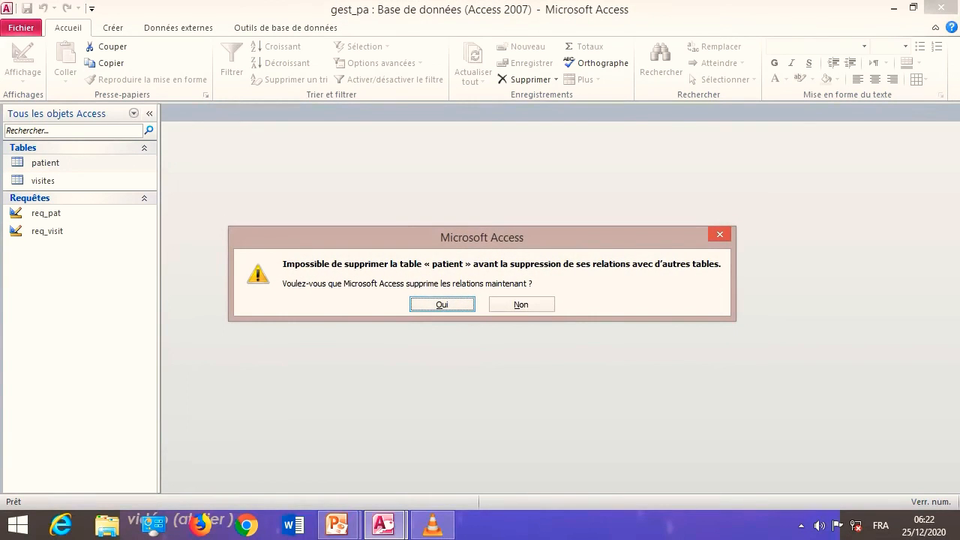
key("Return")
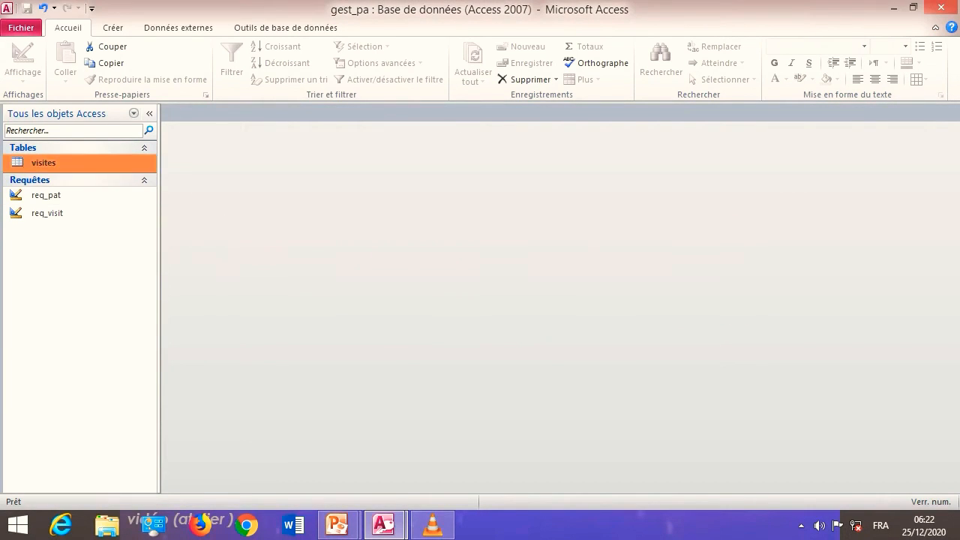
key("Delete")
key("Return")
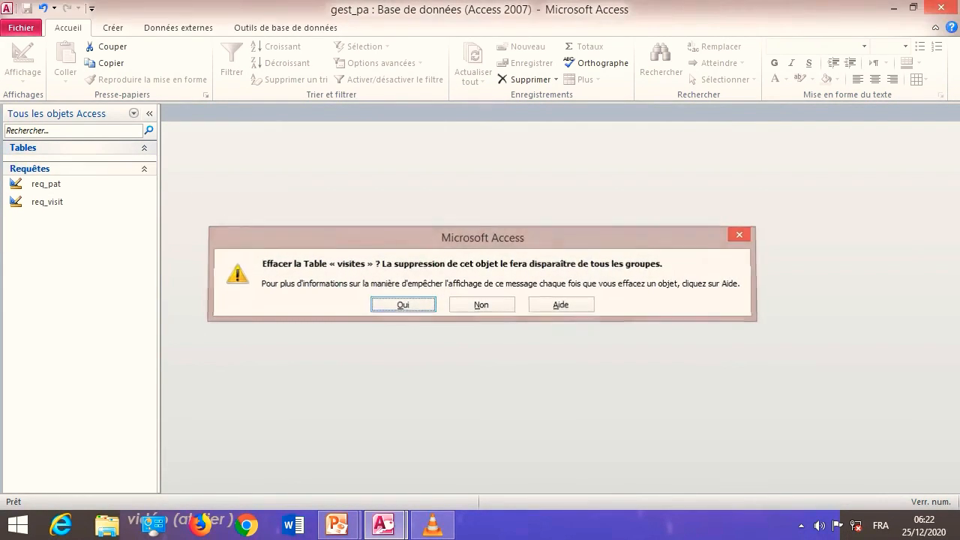
Examine the SQL definitions of the req_pat and req_visit queries in design view, closing both when done.
right_click(37, 163)
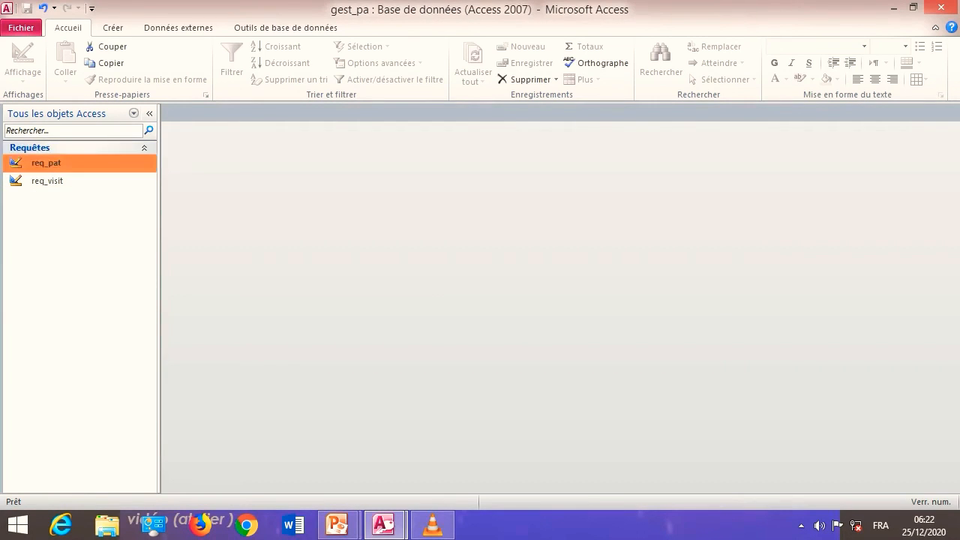
key("Return")
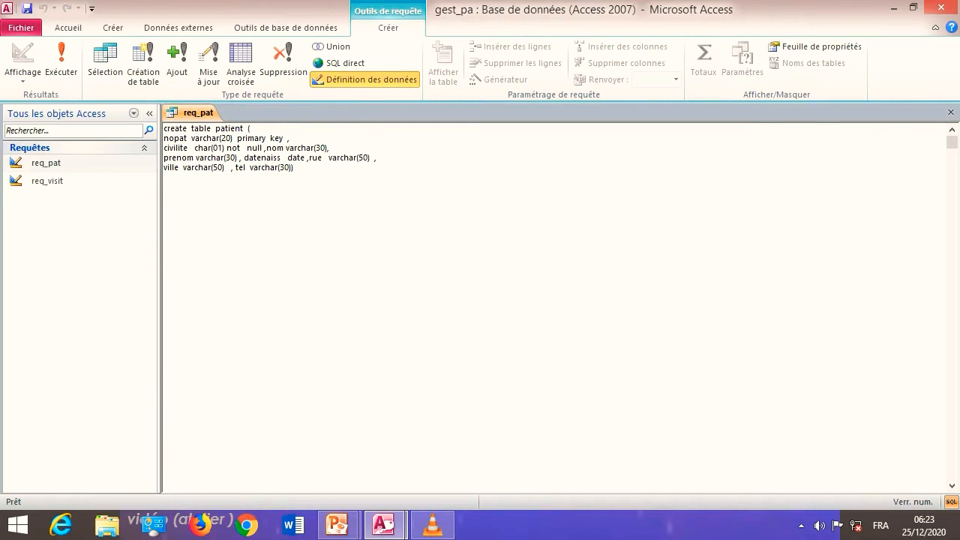
right_click(34, 181)
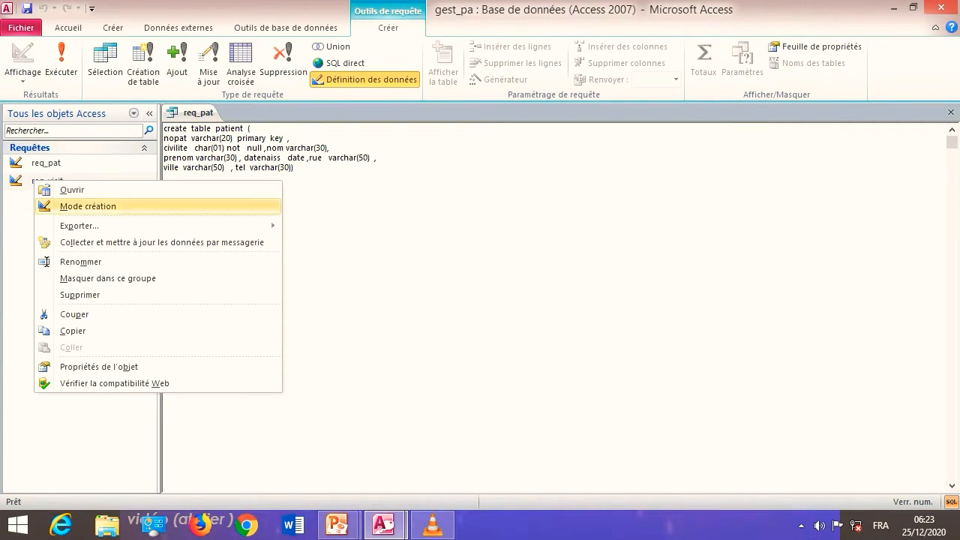
key("Return")
left_click(282, 197)
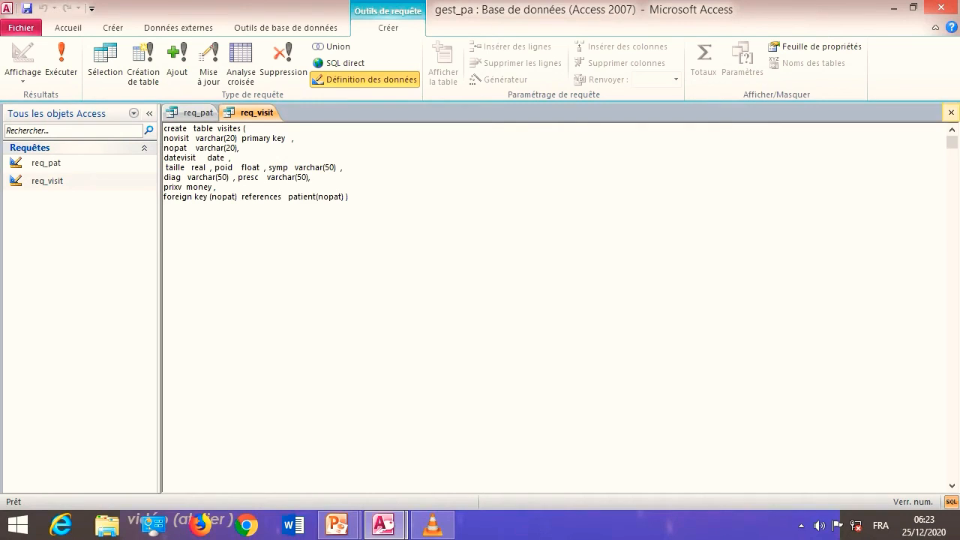
left_click(950, 112)
left_click(950, 112)
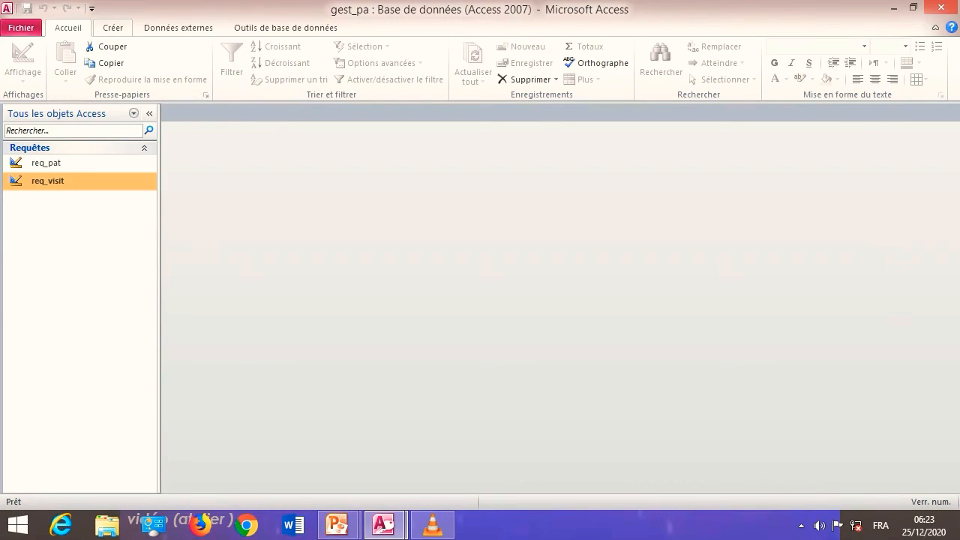
Create a blank query without adding tables, switch it to SQL view, and close it unsaved.
left_click(112, 27)
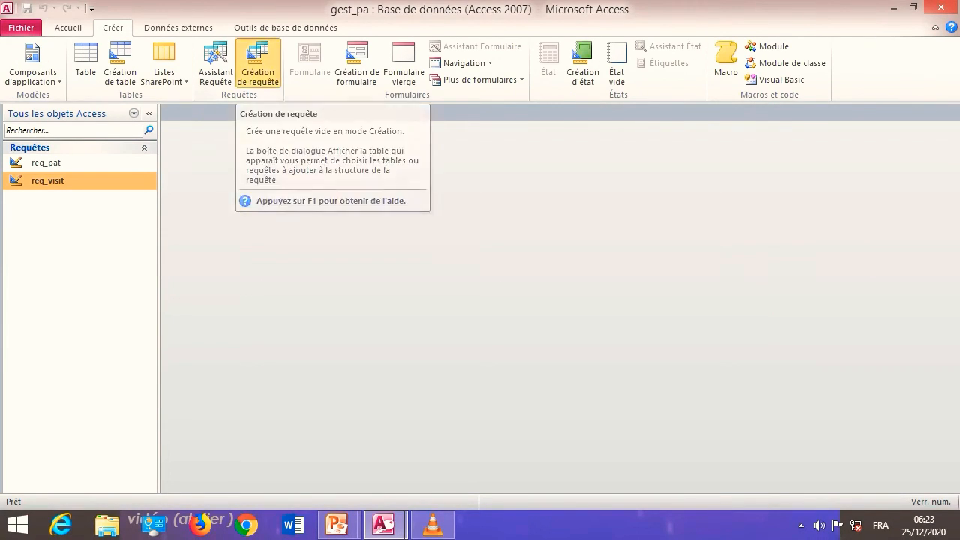
left_click(258, 66)
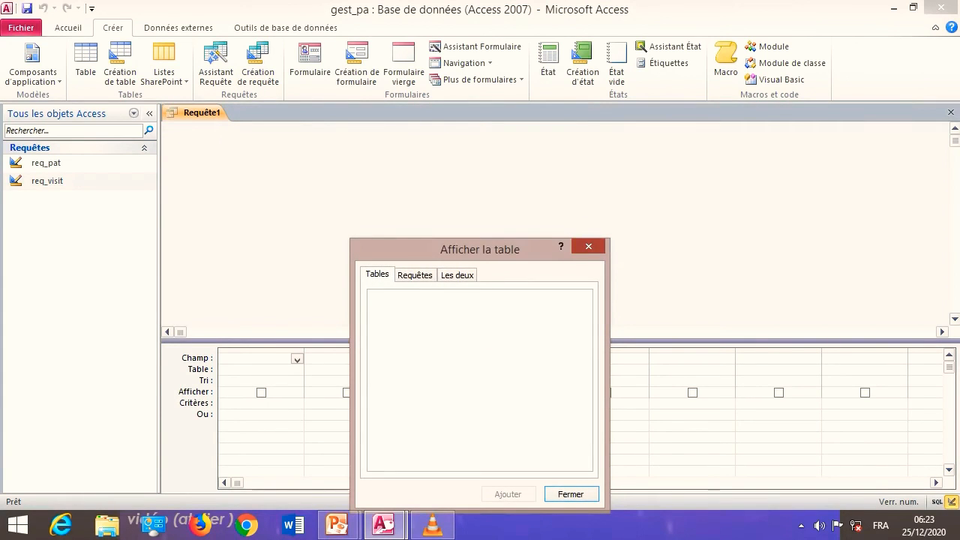
left_click(588, 247)
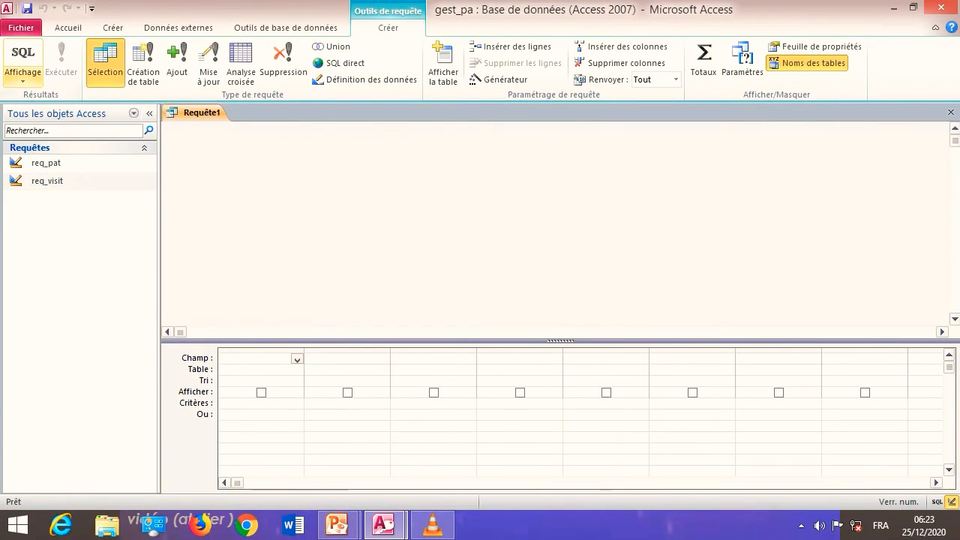
left_click(23, 73)
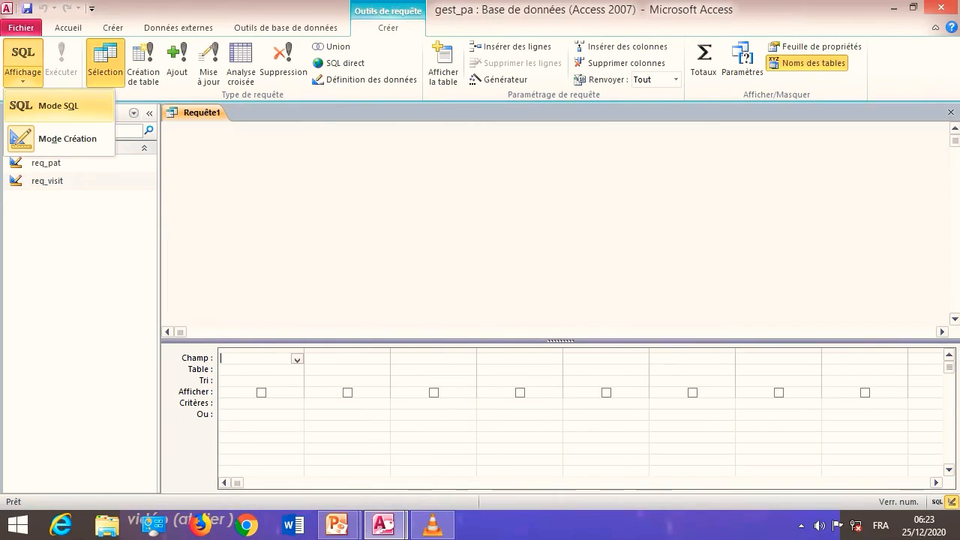
left_click(59, 105)
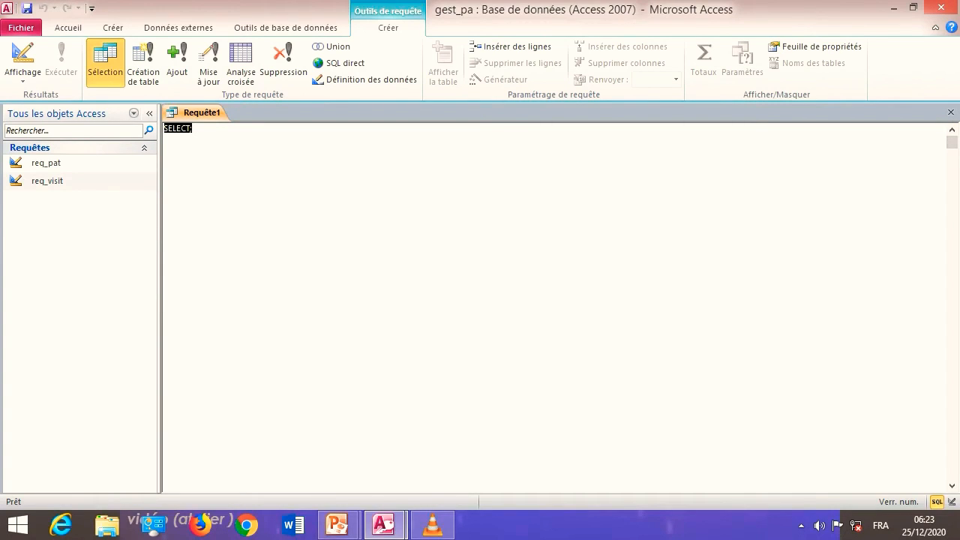
left_click(950, 112)
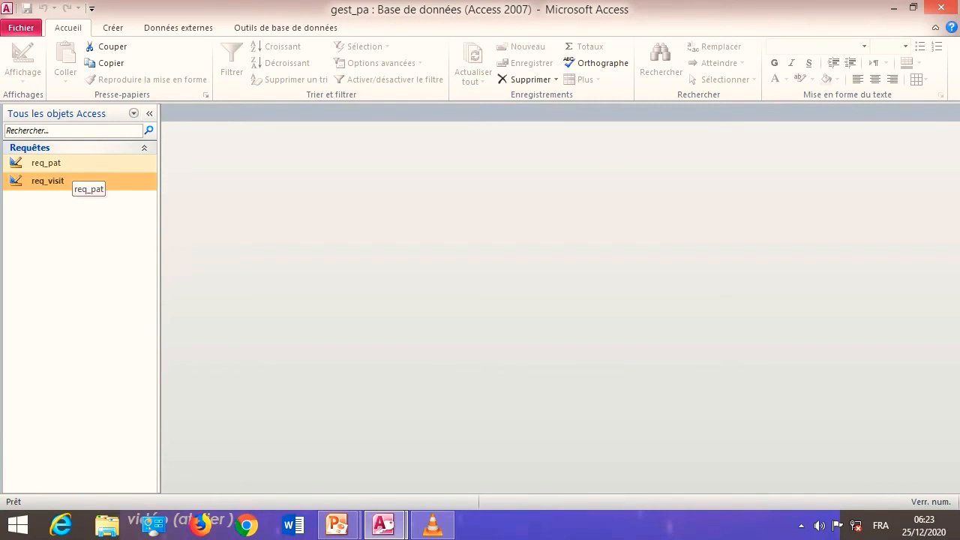
Run the req_pat and req_visit data-definition queries to create the patient and visites tables.
left_click(72, 165)
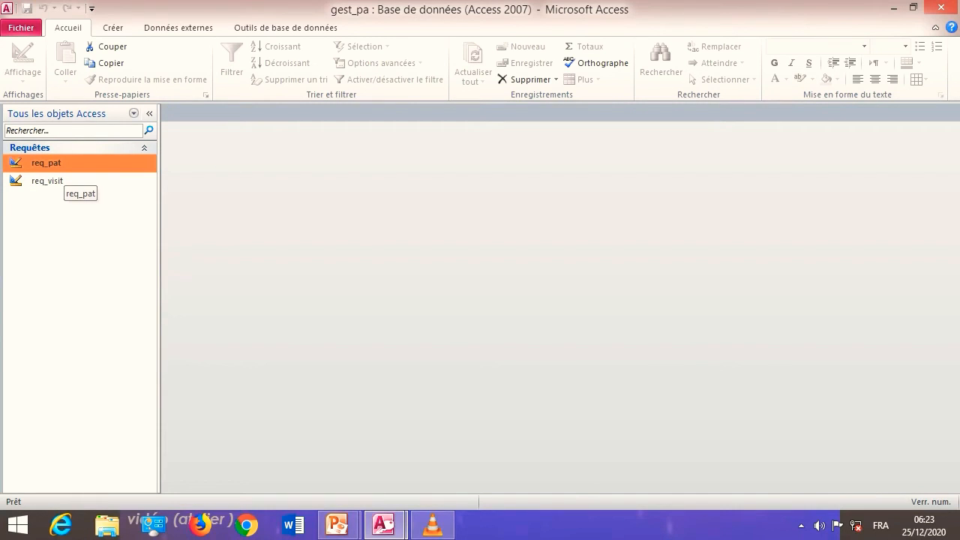
double_click(64, 168)
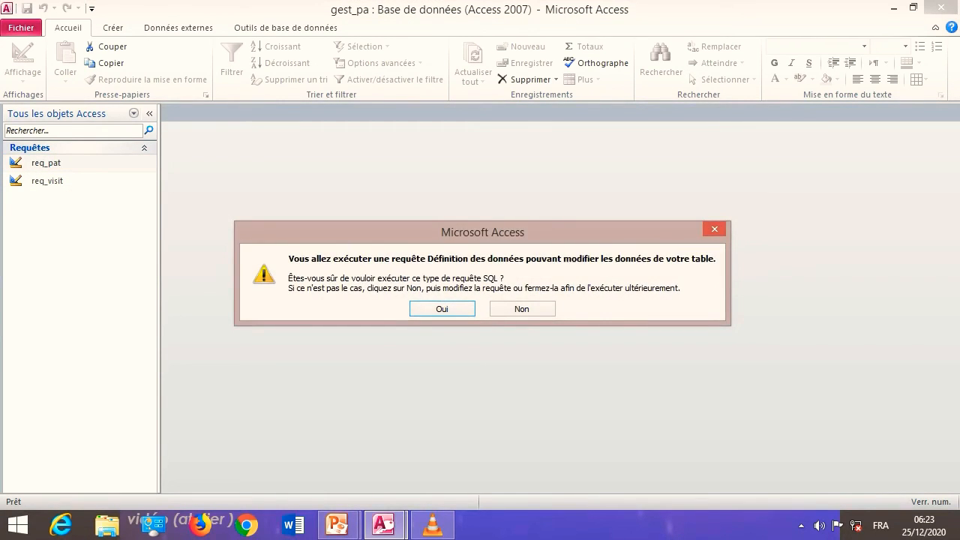
key("Return")
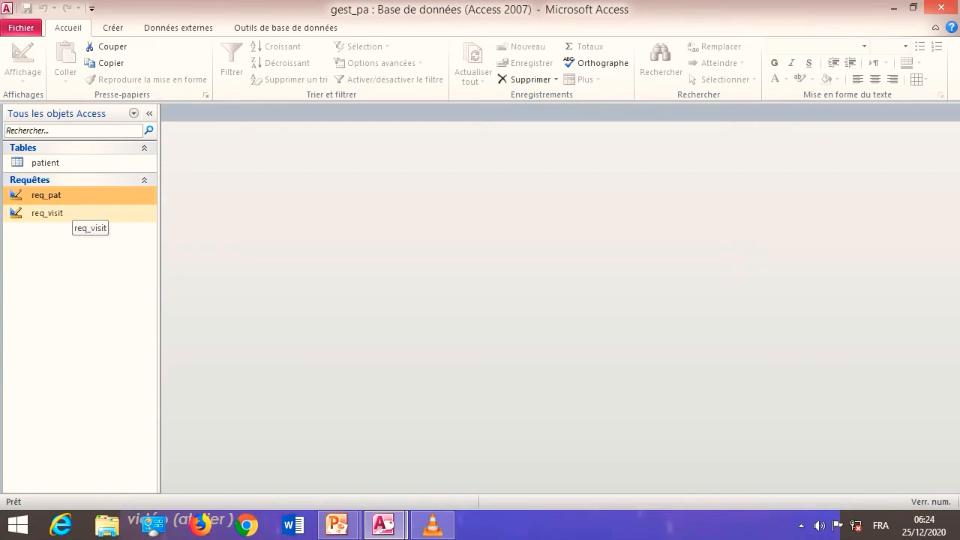
double_click(74, 213)
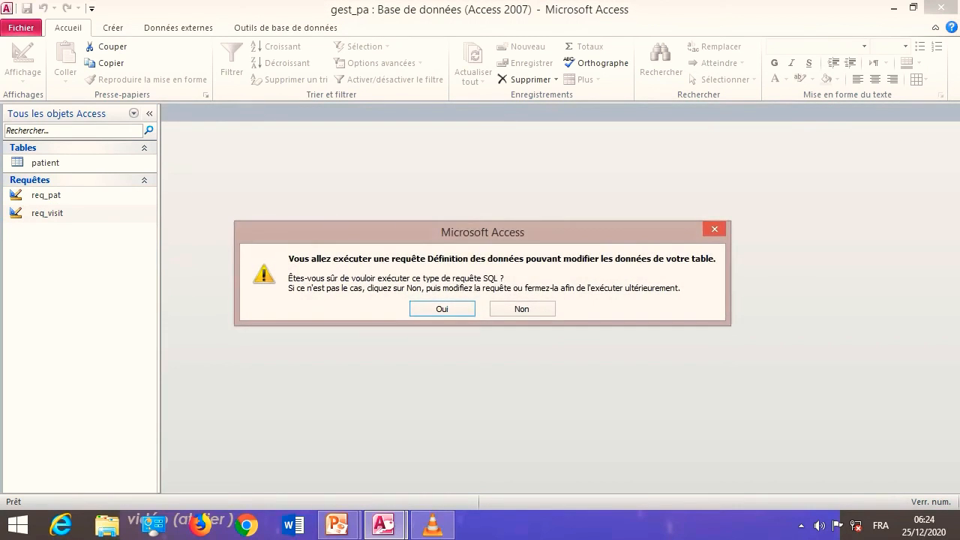
key("Return")
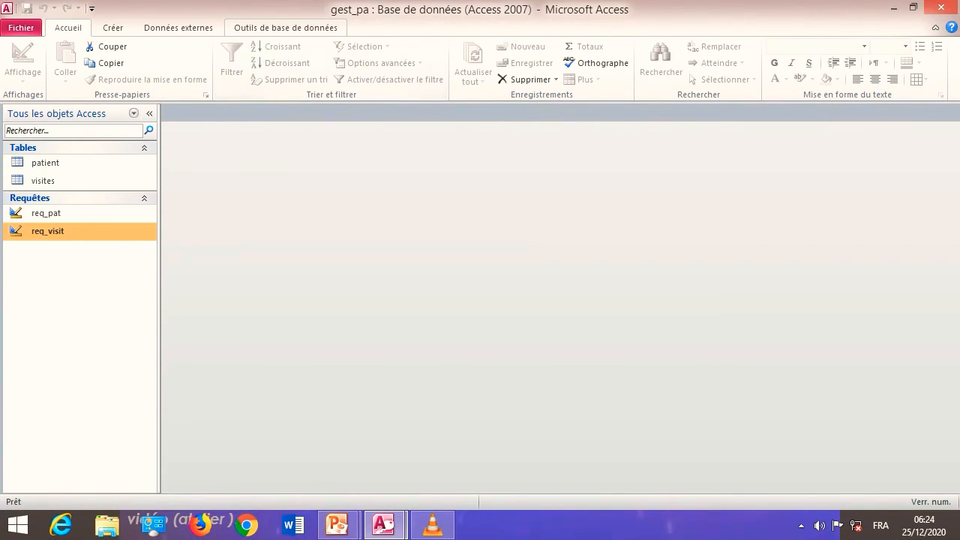
Display the database relationships and reposition the patient and visites tables in the diagram.
left_click(285, 27)
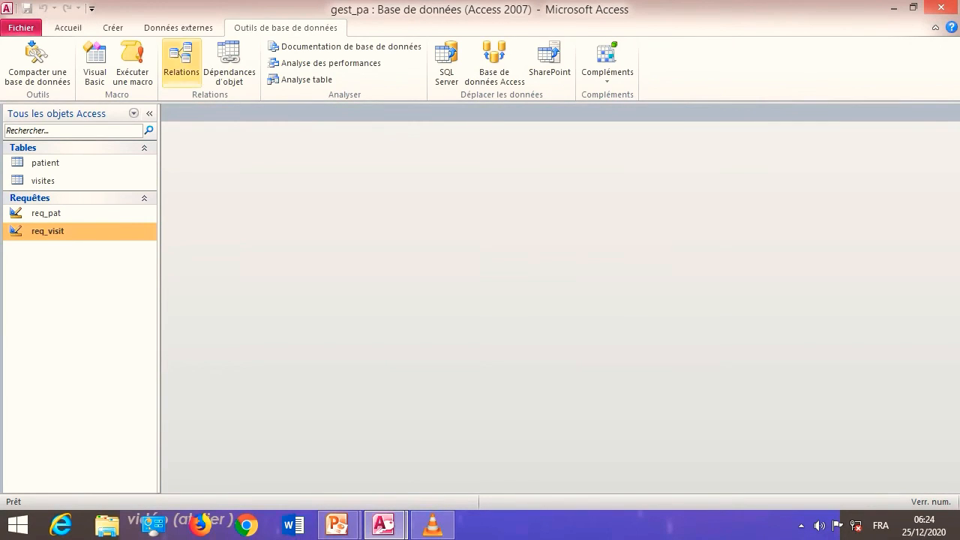
left_click(181, 63)
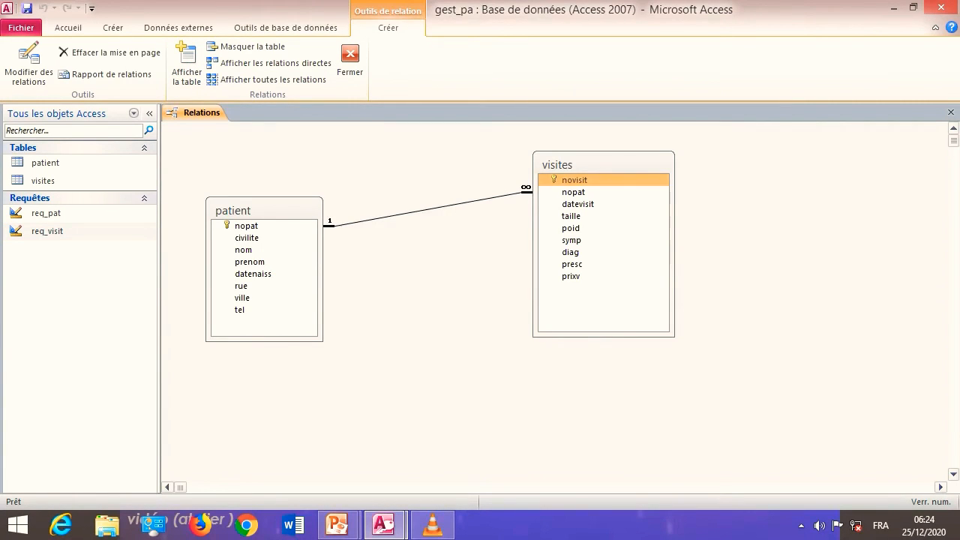
left_click_drag(600, 165, 645, 168)
left_click(259, 211)
left_click_drag(258, 211, 289, 199)
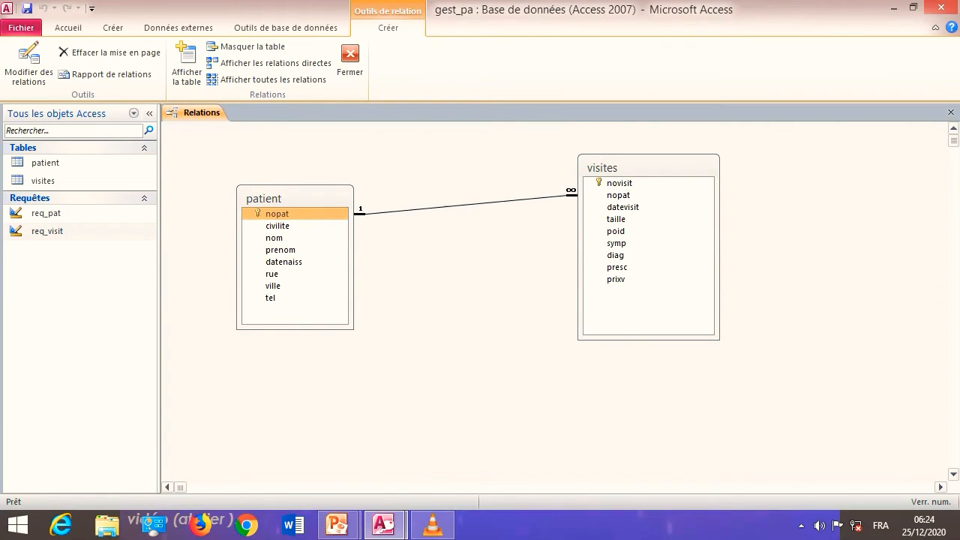
Inspect the settings of the relationship between patient and visites, closing them without making changes.
right_click(451, 209)
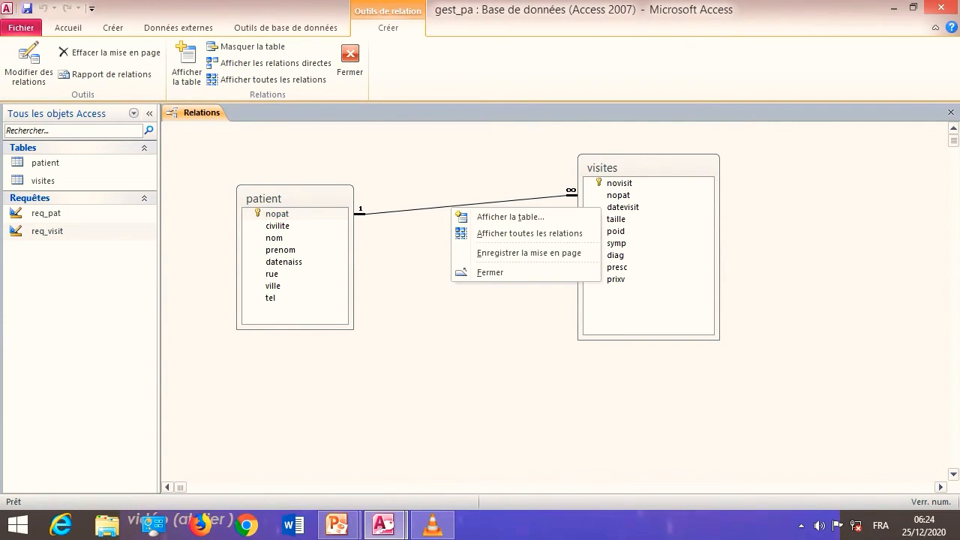
right_click(438, 207)
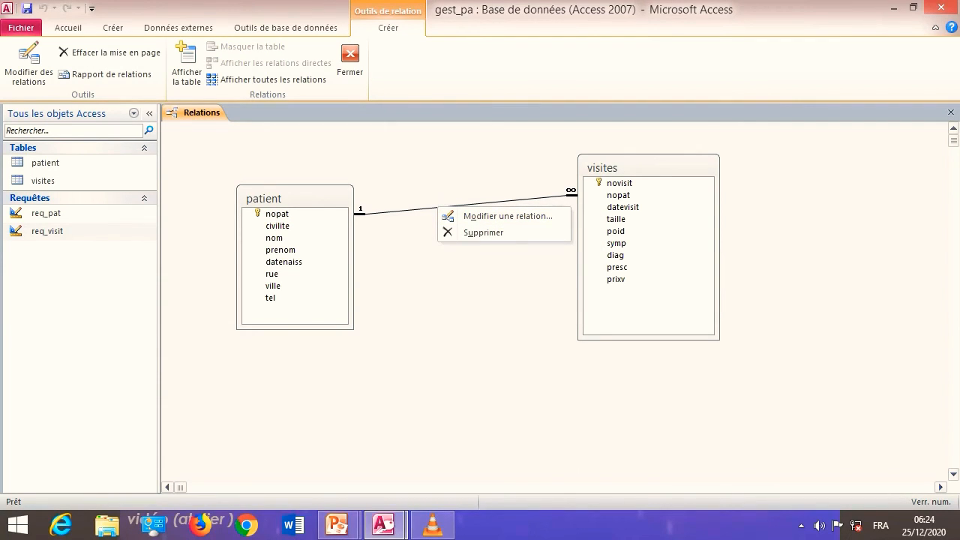
left_click(507, 216)
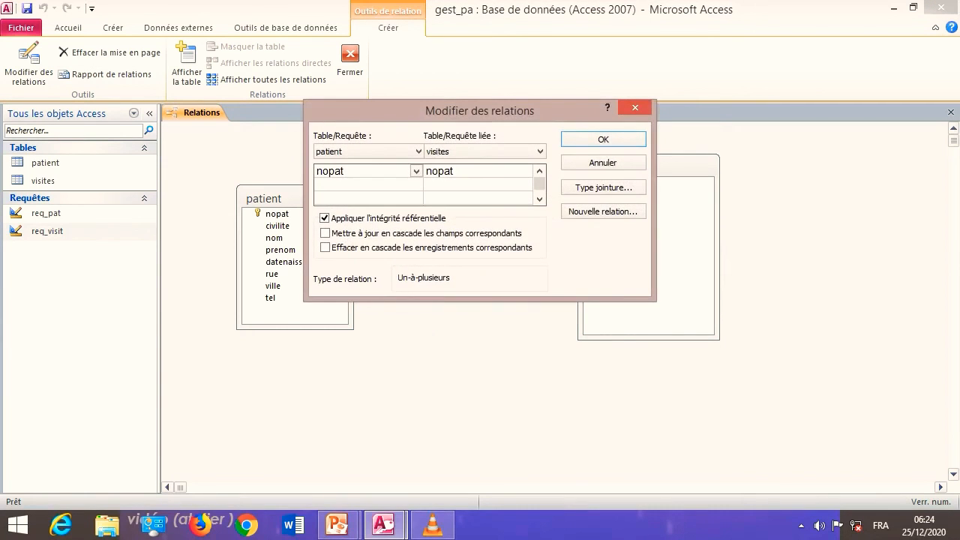
left_click_drag(480, 110, 705, 286)
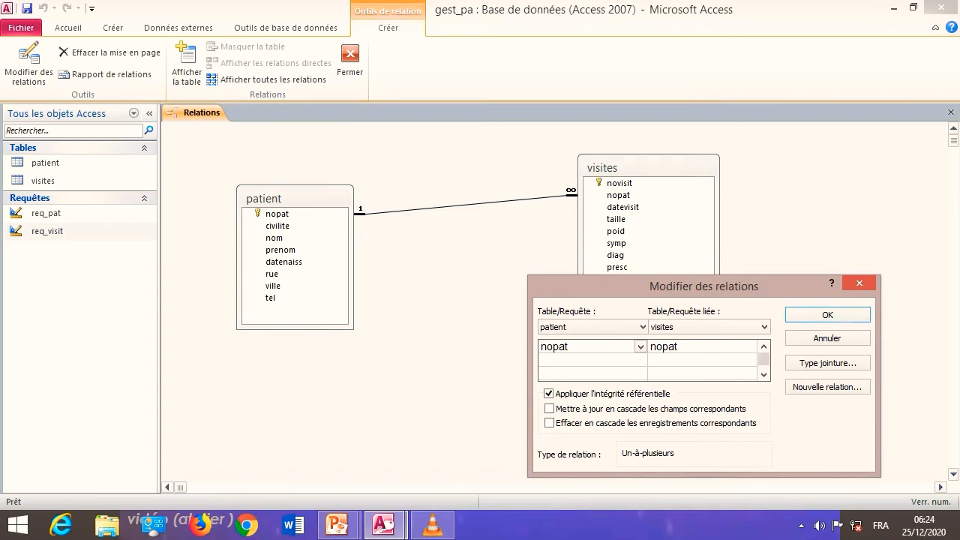
left_click(859, 283)
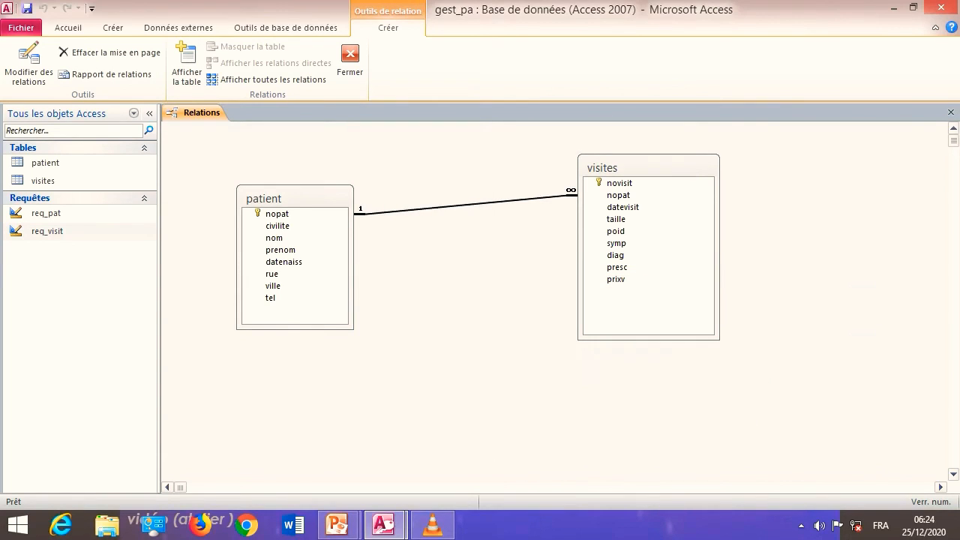
Enable cascading updates of related fields and cascading deletes of related records for the relationship between patient and visites.
right_click(501, 199)
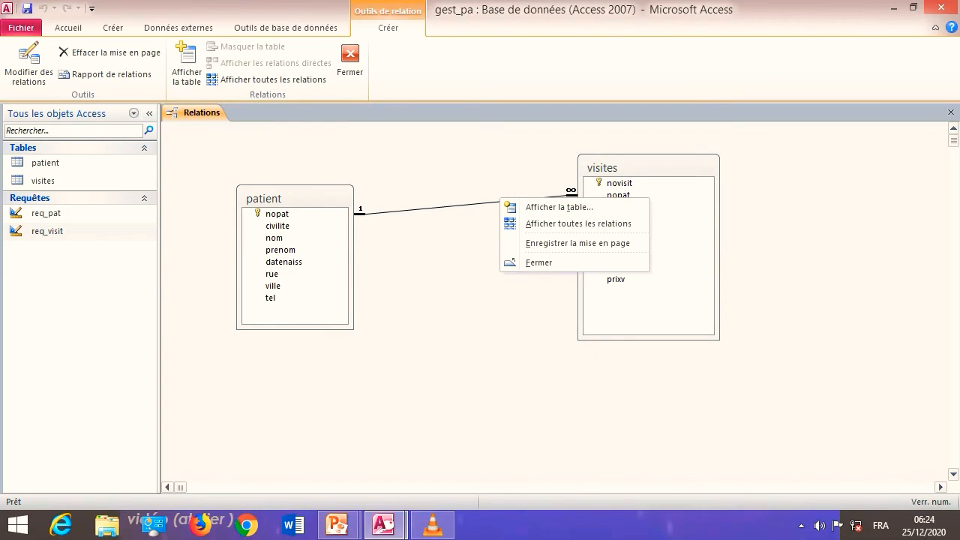
right_click(471, 204)
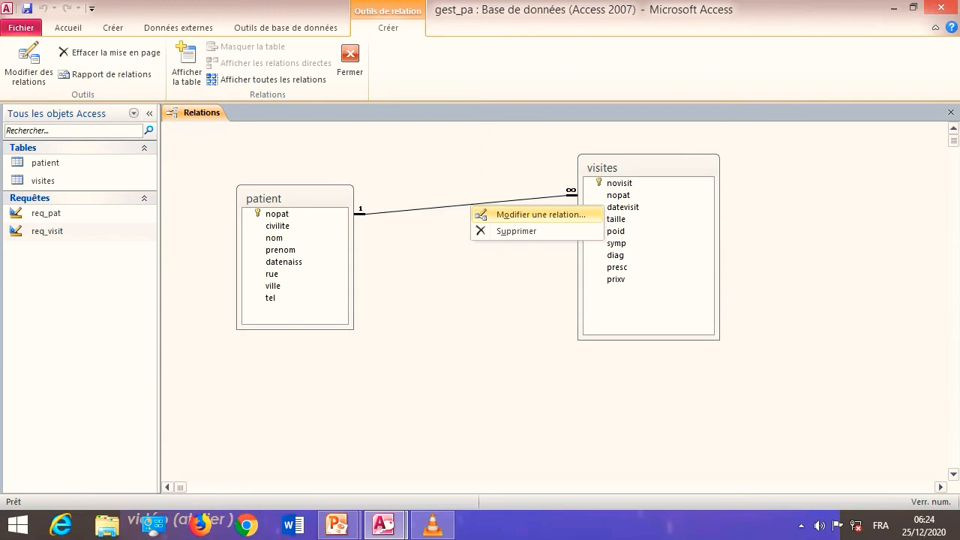
left_click(540, 214)
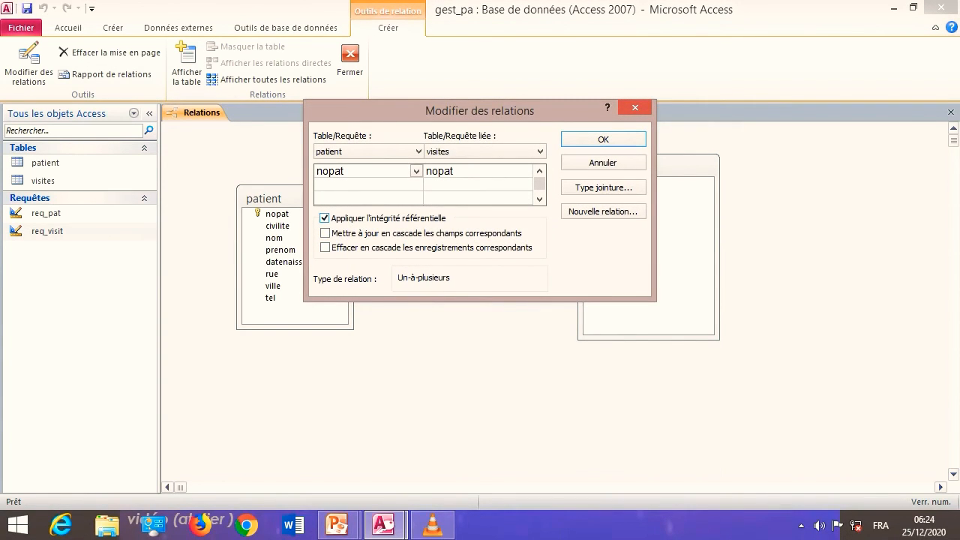
left_click_drag(480, 110, 722, 166)
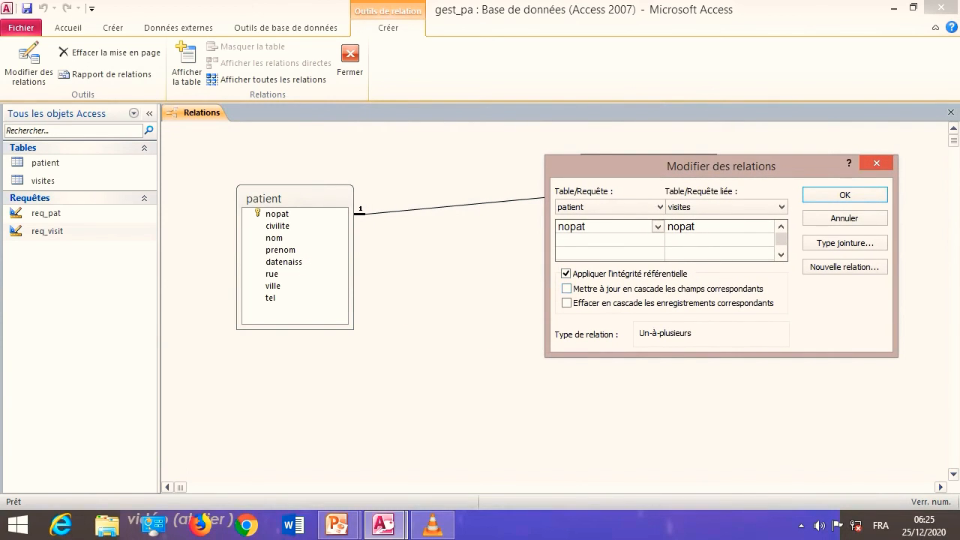
left_click_drag(721, 166, 738, 234)
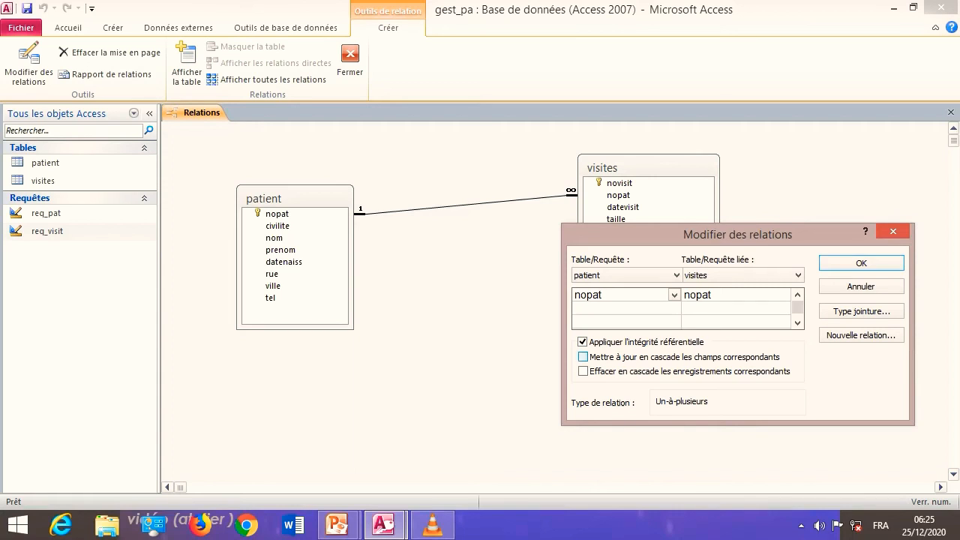
left_click(582, 357)
left_click(582, 372)
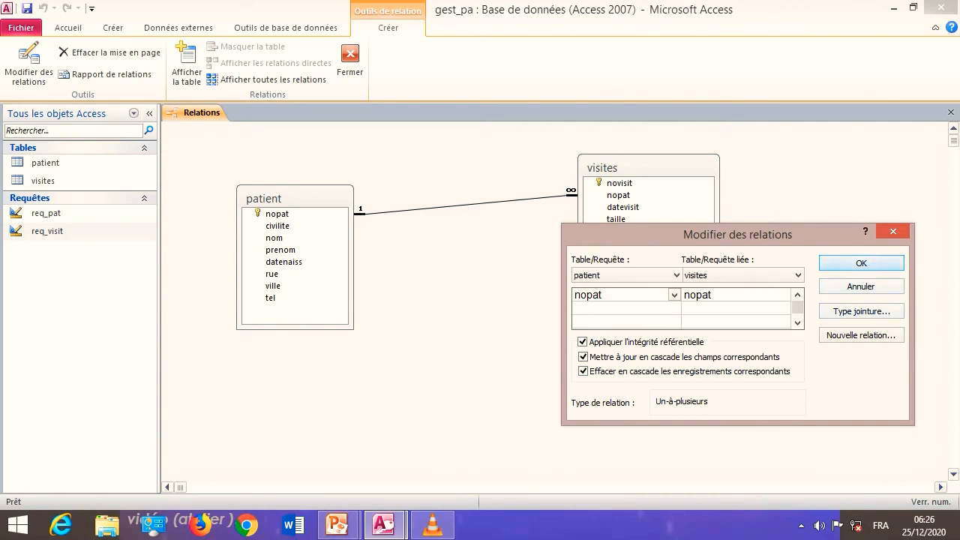
key("Return")
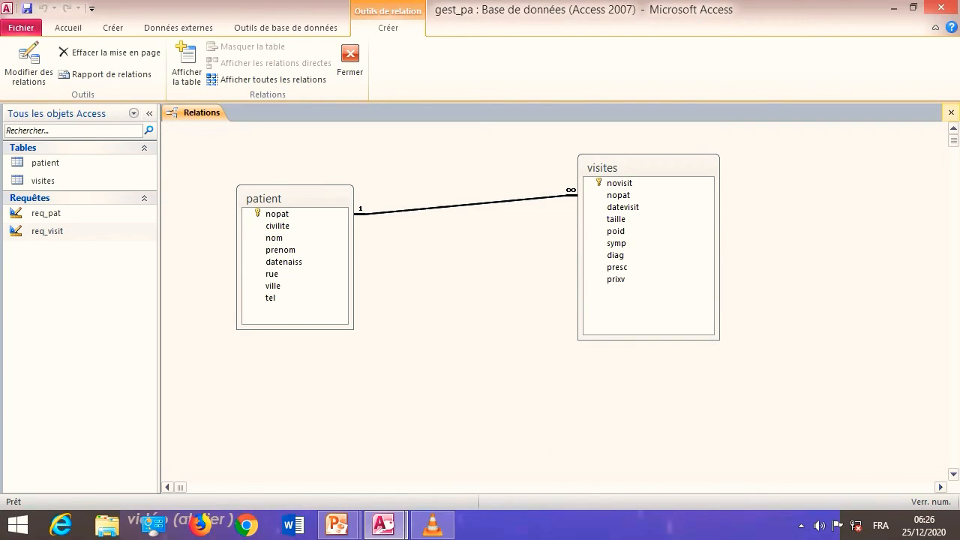
Close the relationships diagram and save its layout changes.
left_click(950, 112)
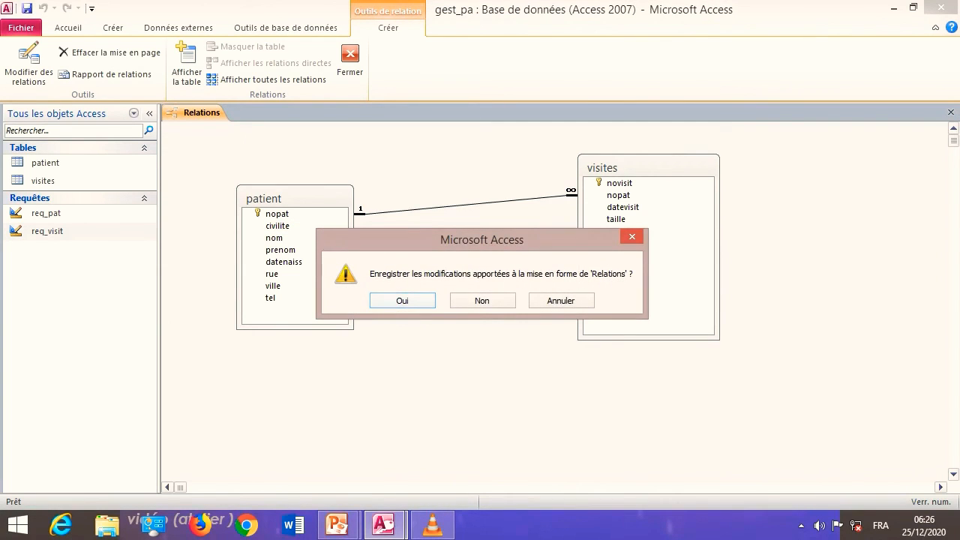
key("Return")
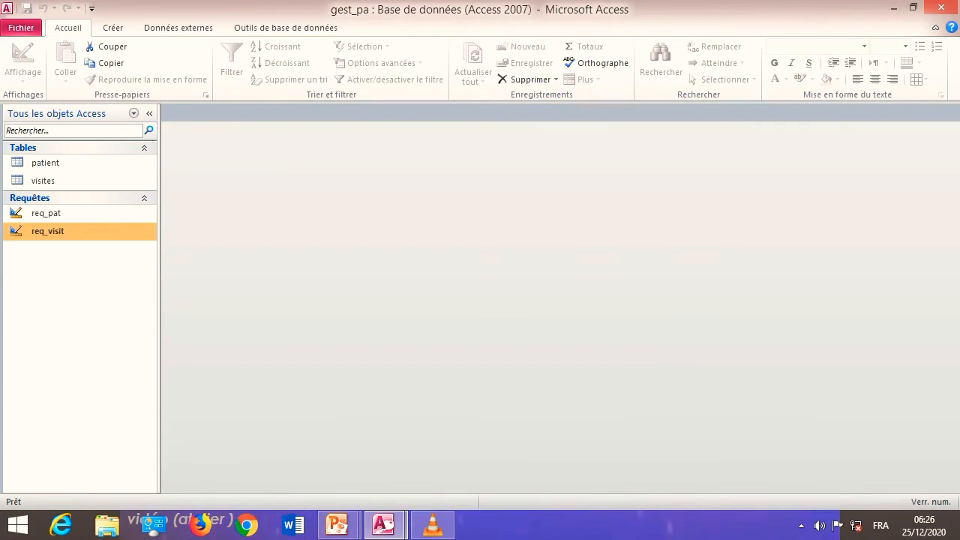
left_click(433, 526)
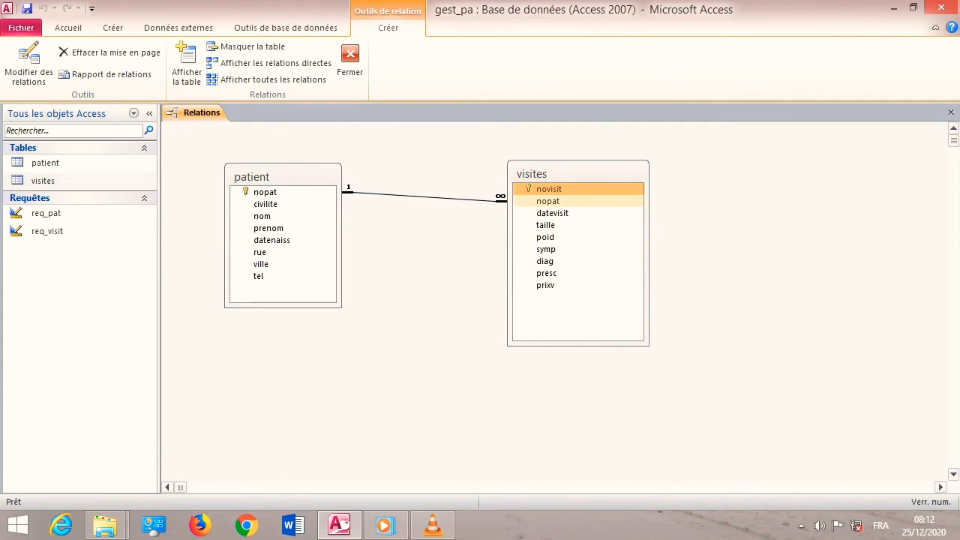
left_click(951, 113)
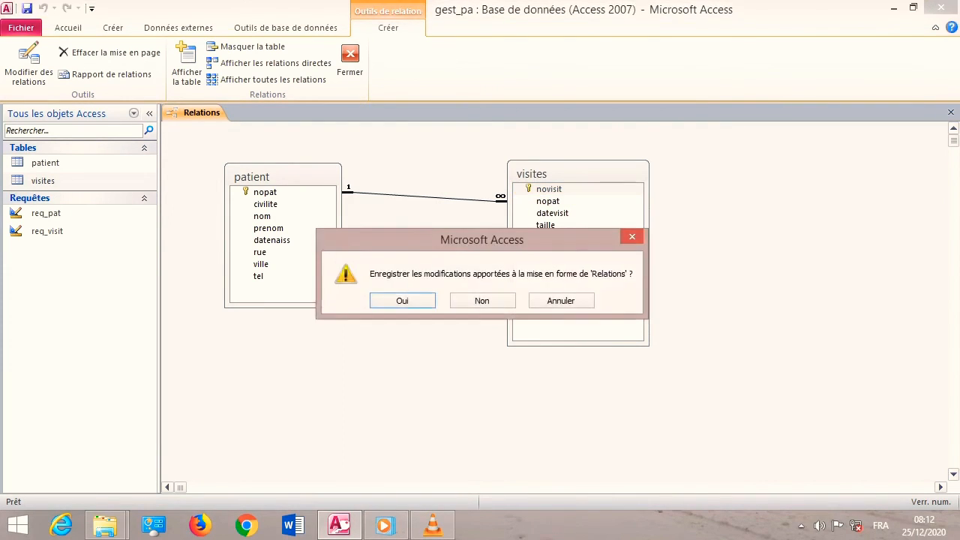
key("Return")
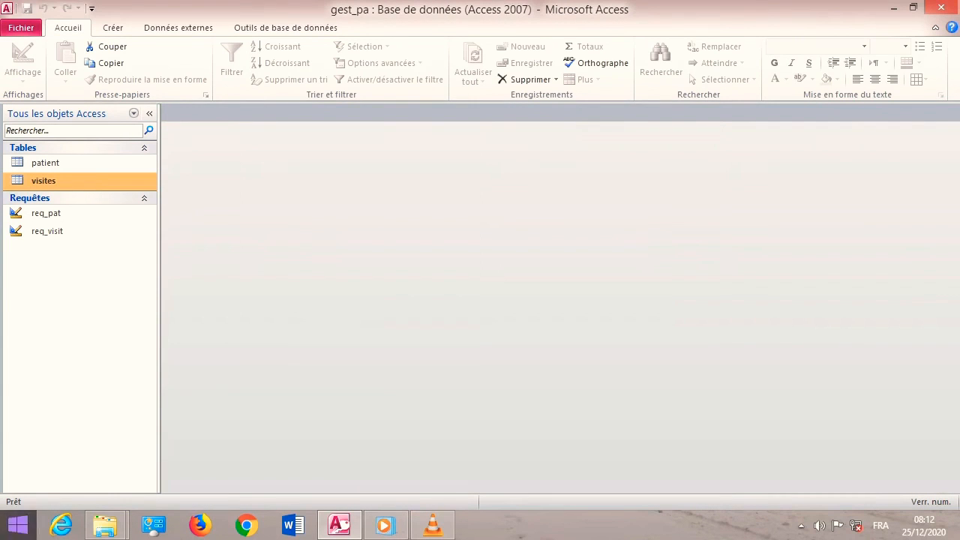
Open the patient table's design and set the input mask of the nopat field to LLL0000.
right_click(51, 161)
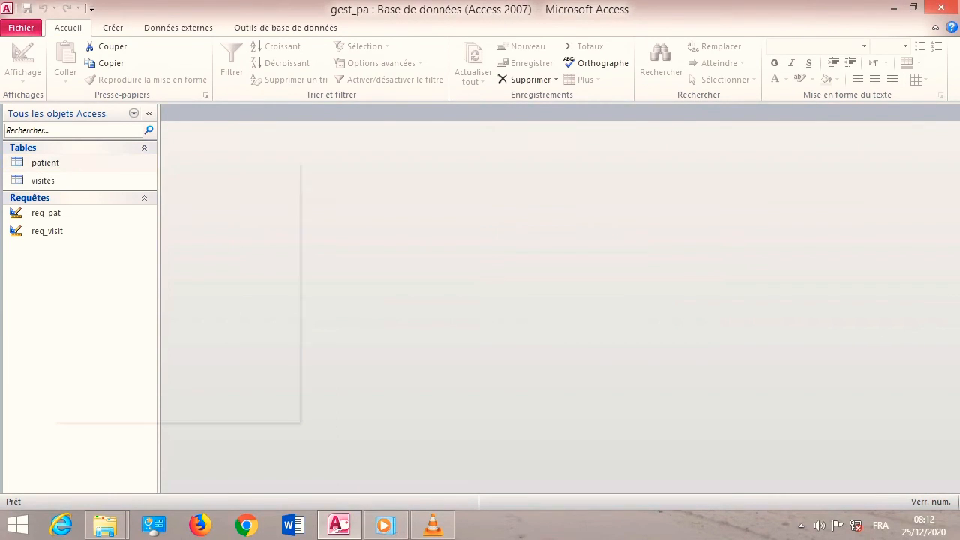
left_click(105, 186)
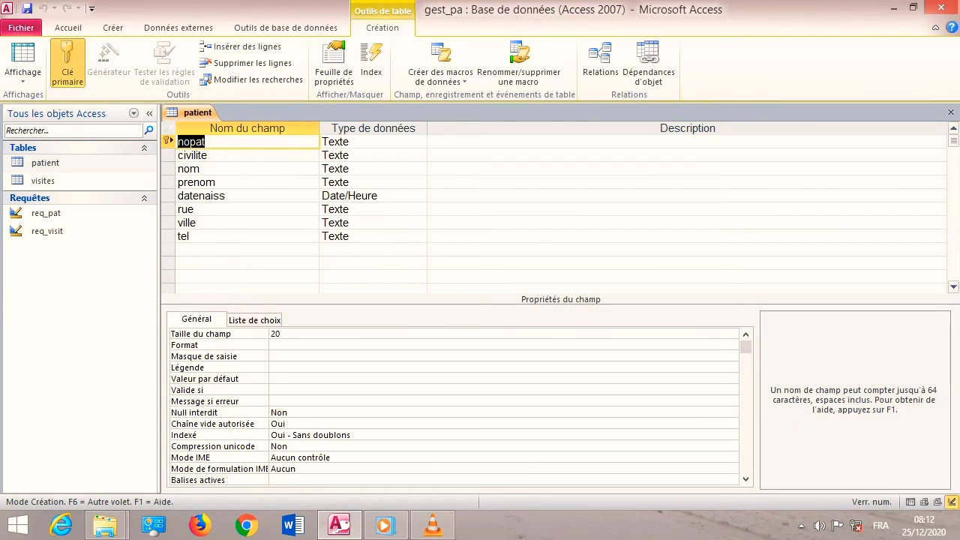
left_click(279, 356)
key("Caps_Lock")
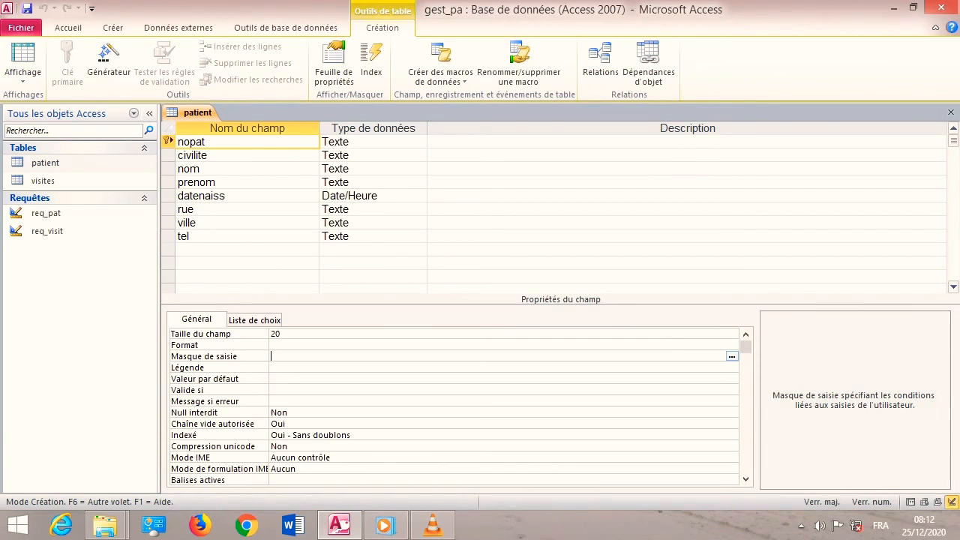
type("LLL0000")
key("Return")
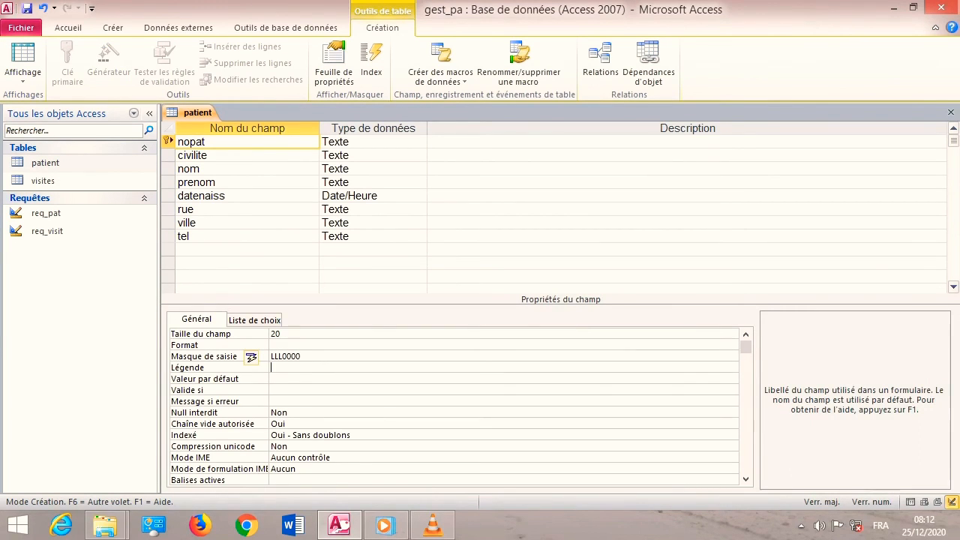
Set the format of the datenaiss field to Date, complet.
left_click(360, 196)
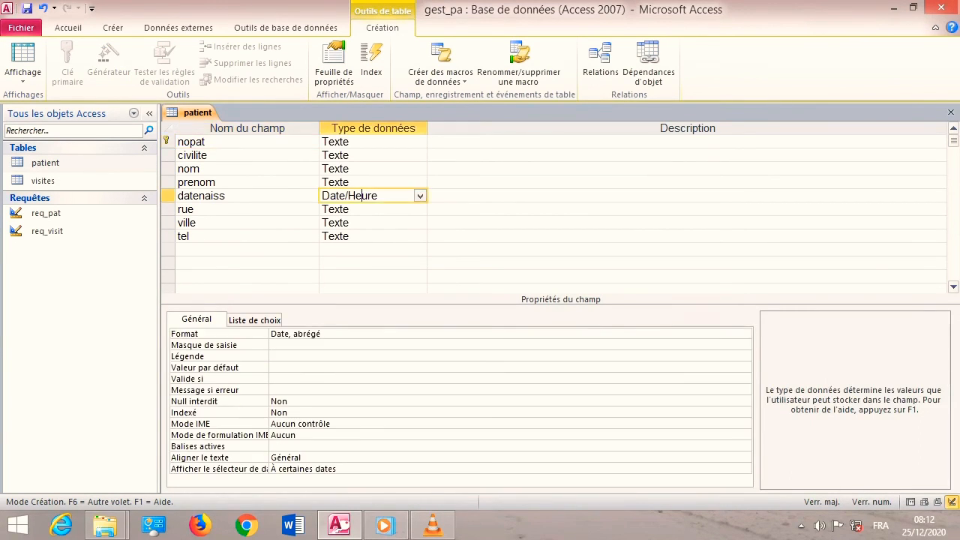
left_click(745, 335)
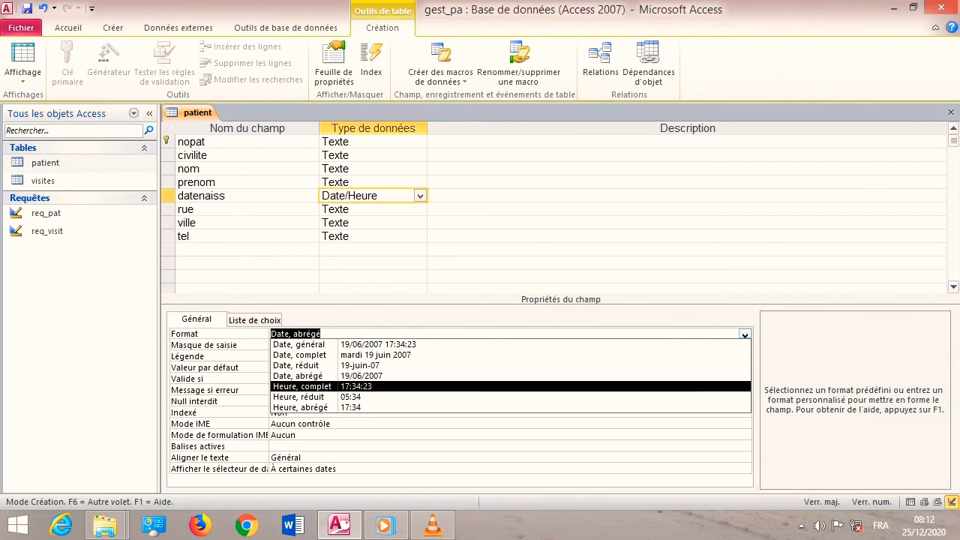
left_click(376, 355)
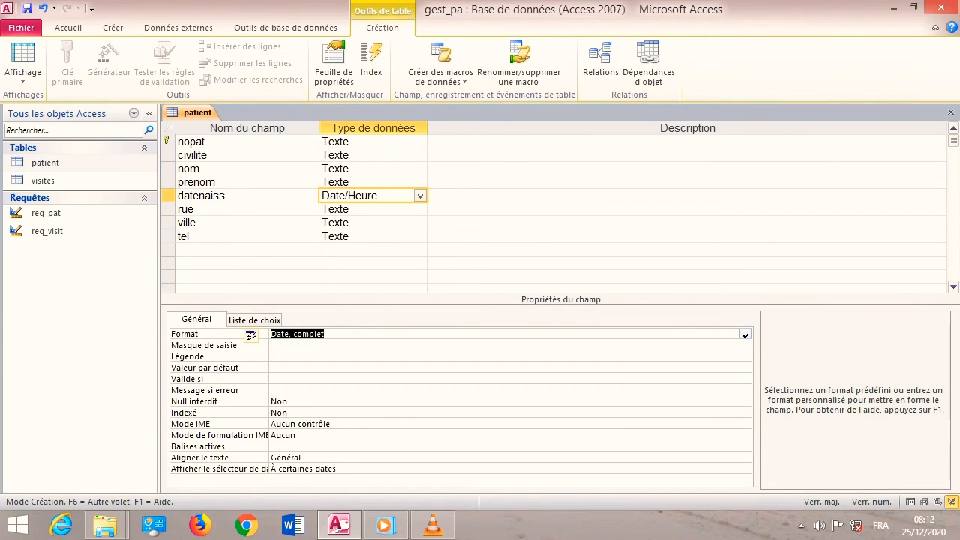
left_click(375, 345)
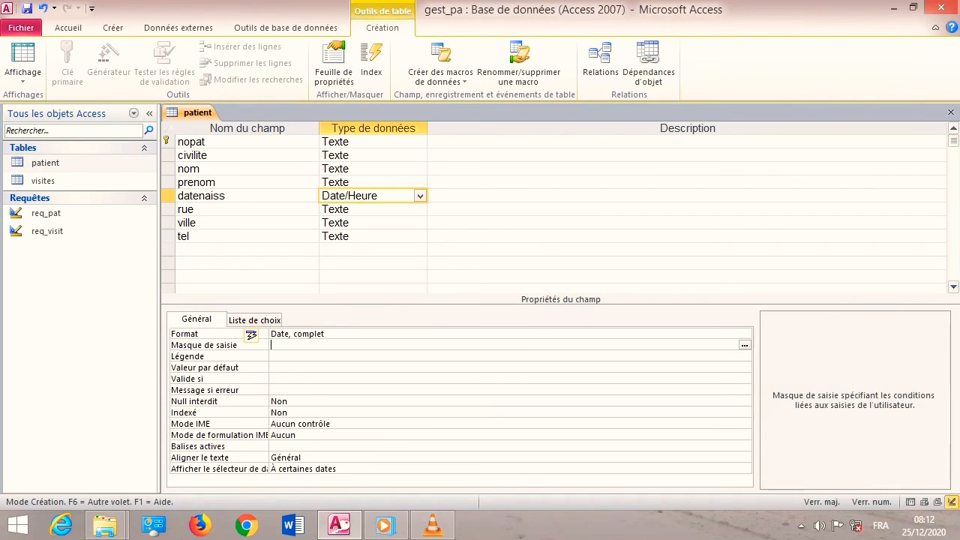
left_click(375, 222)
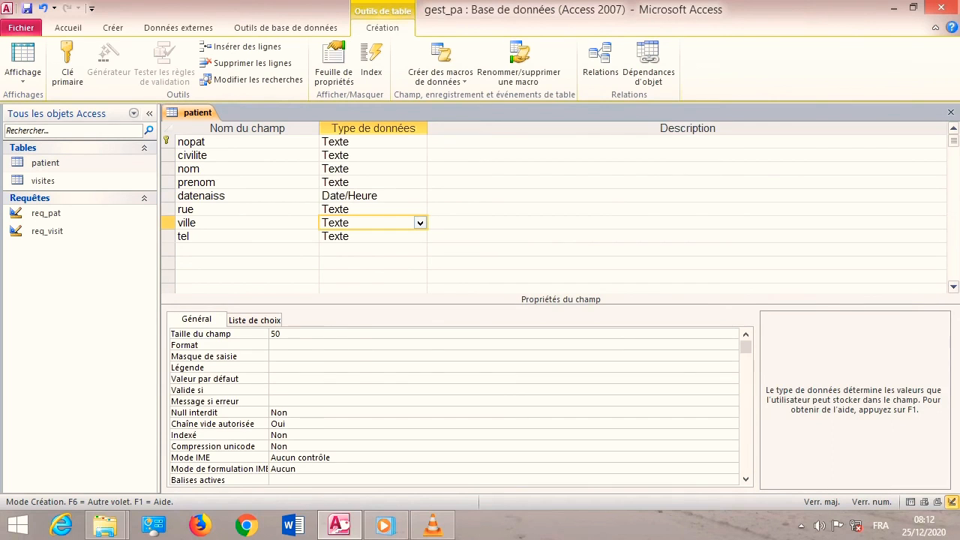
left_click(415, 218)
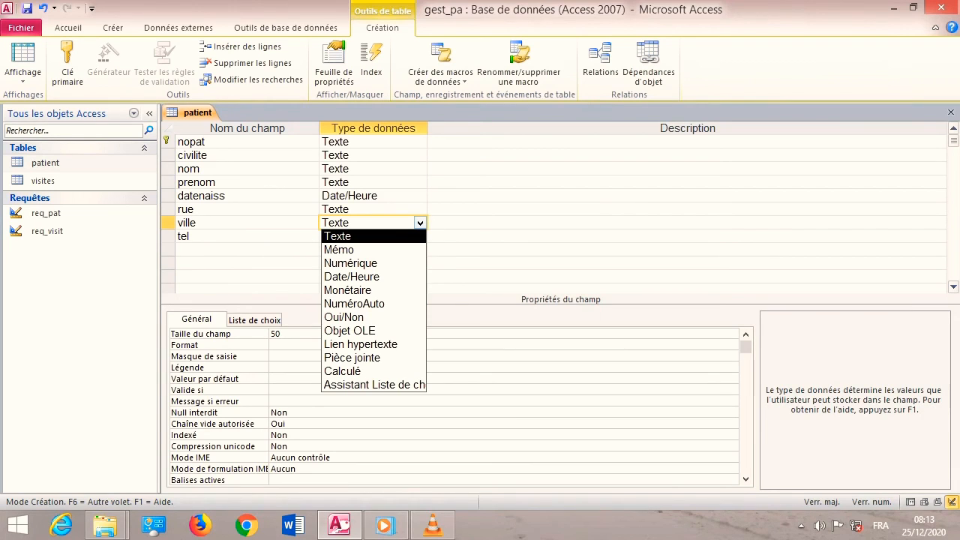
key("Down")
key("Down")
key("Down")
key("Down")
key("Down")
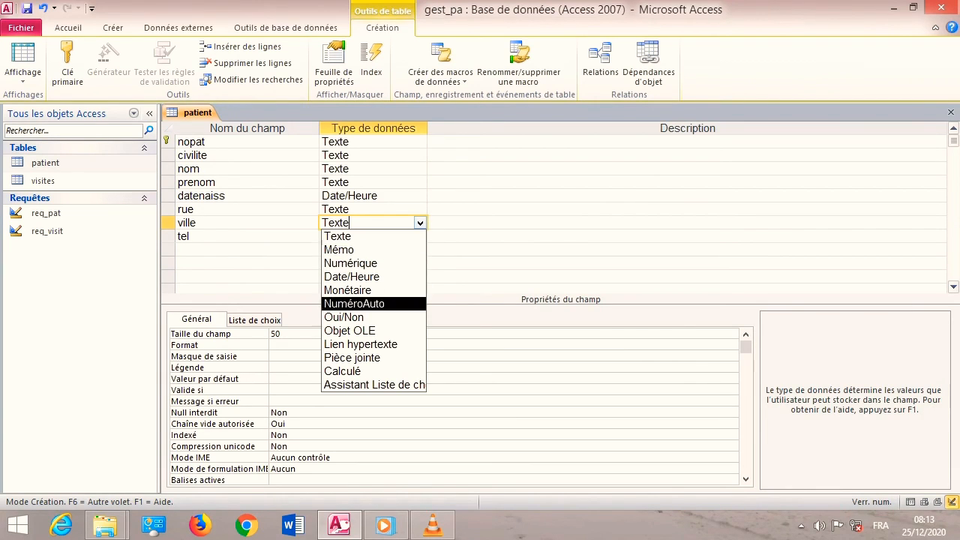
key("Up")
key("Up")
key("Up")
key("Up")
key("Up")
key("Down")
key("Down")
key("Down")
key("Down")
key("Down")
key("Down")
key("Down")
key("Down")
key("Down")
key("Down")
key("Down")
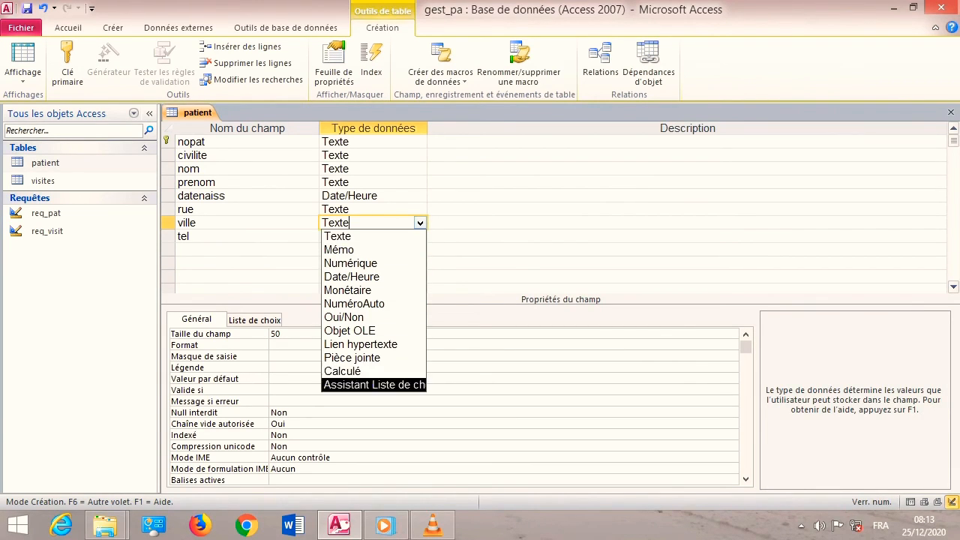
key("Return")
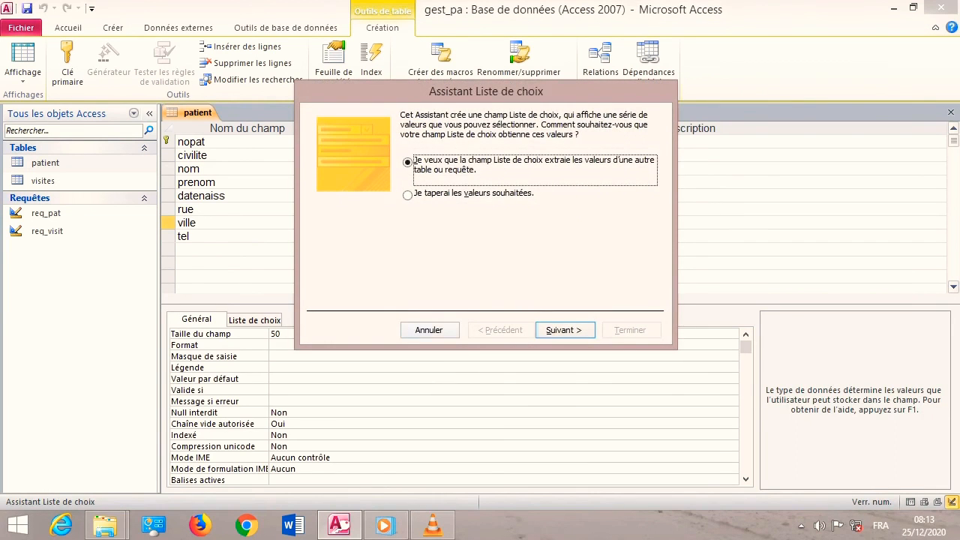
key("Escape")
Start the lookup wizard for the ville field's data type and choose to enter the list values manually.
key("alt+Down")
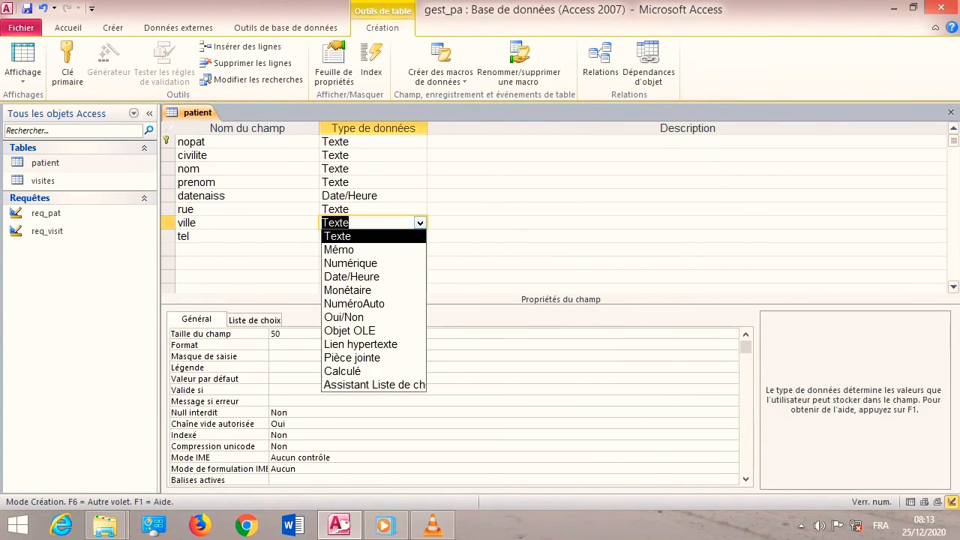
key("Down")
key("Down")
key("Down")
key("Down")
key("Down")
key("Down")
key("Down")
key("Down")
key("Down")
key("Down")
key("Down")
key("Return")
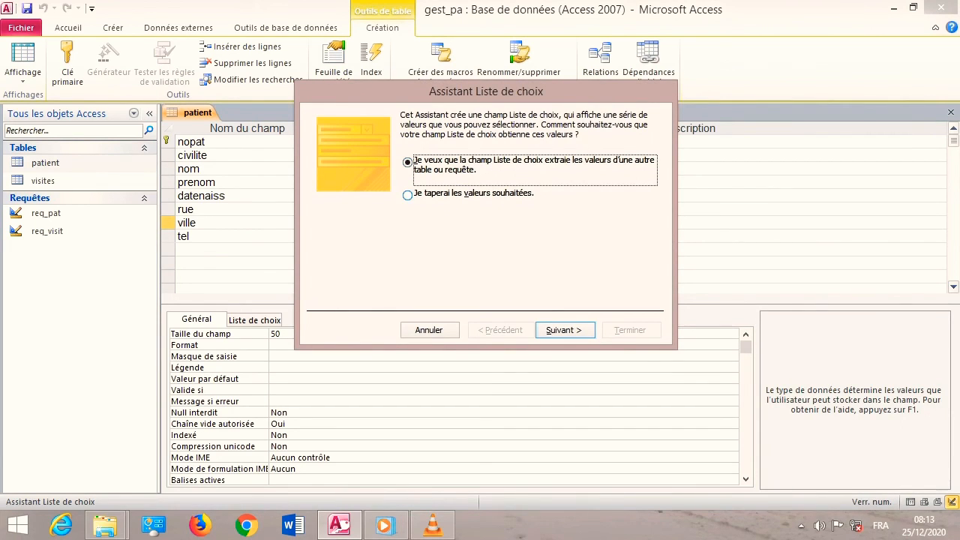
left_click(407, 195)
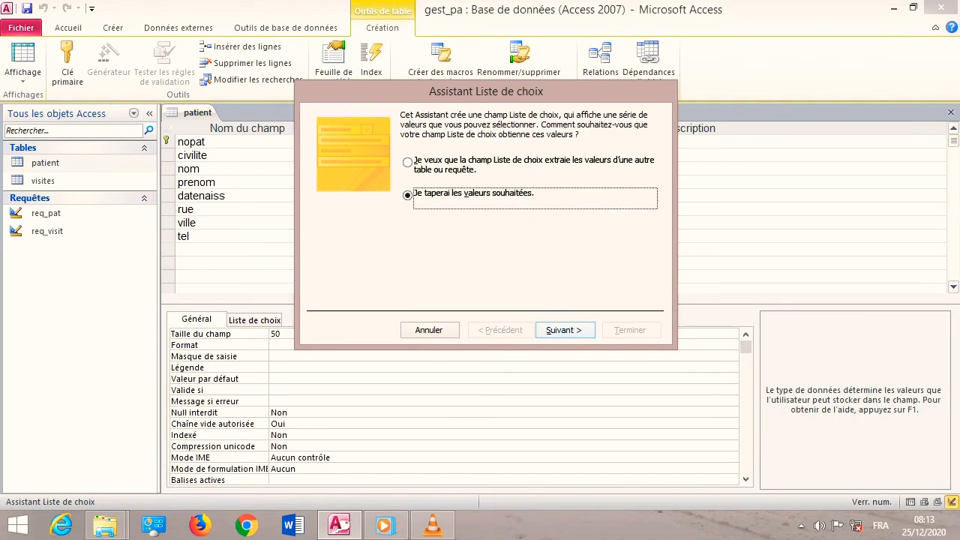
left_click(564, 330)
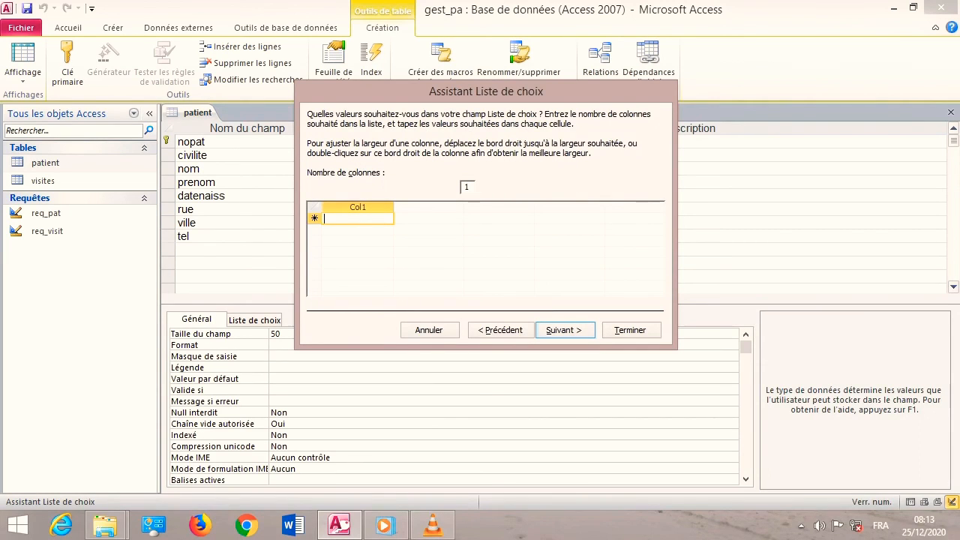
Enter adrar and timimoun as the ville lookup values in a single column and finish the wizard.
type("adrar")
key("Return")
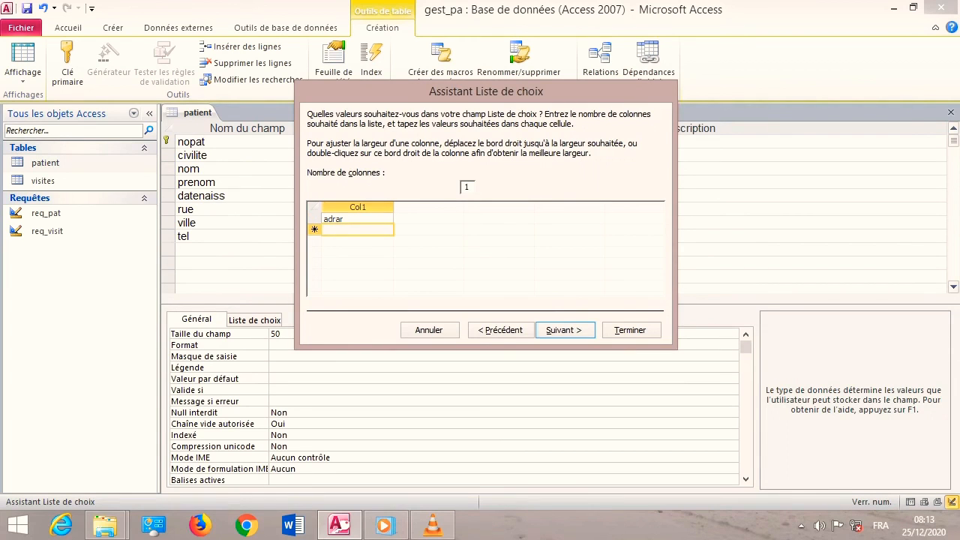
type("timimoun")
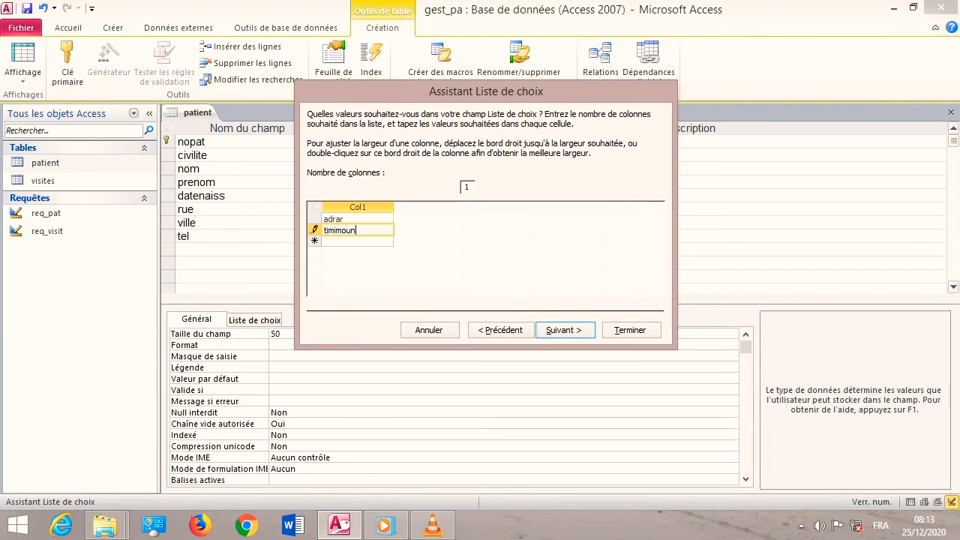
key("Down")
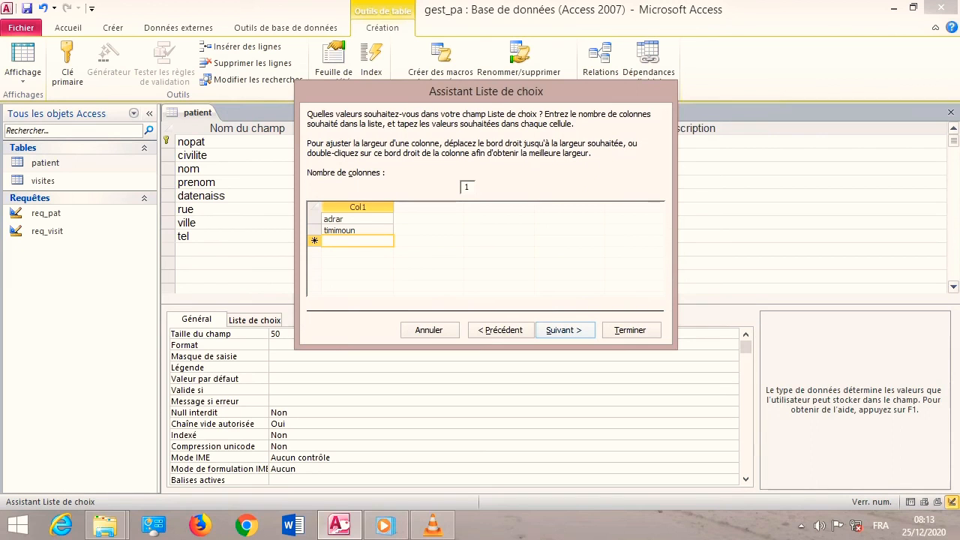
left_click(564, 330)
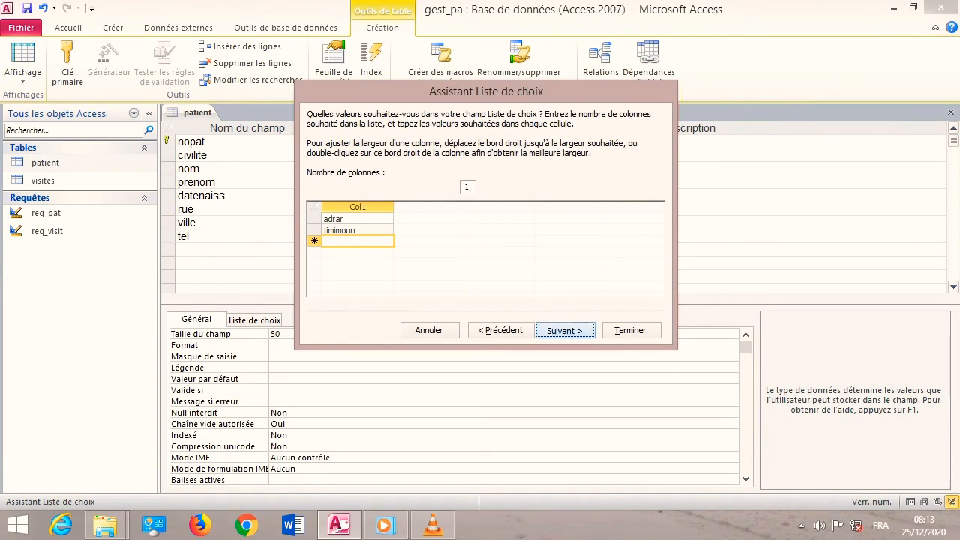
left_click(631, 330)
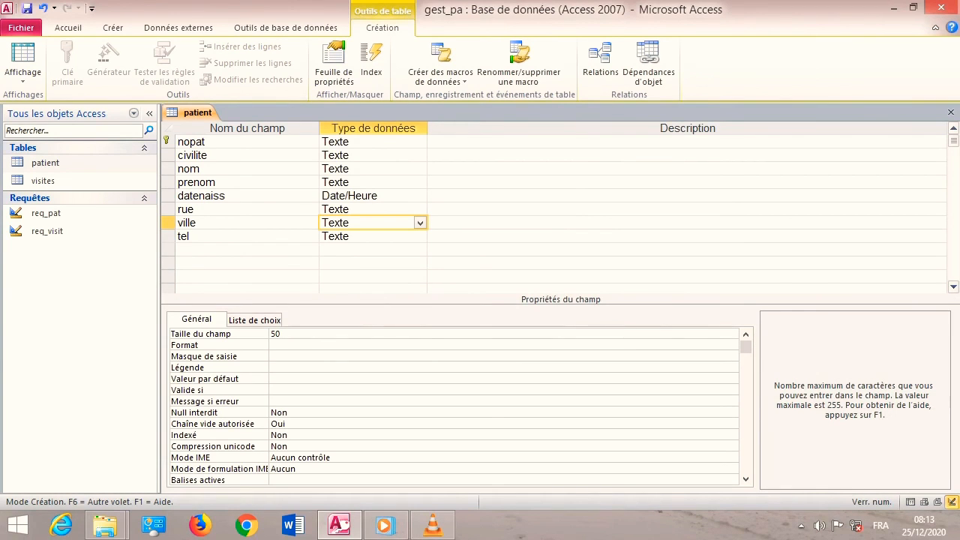
Close the patient table's design with its changes saved, and open the visites table in design view.
left_click(951, 112)
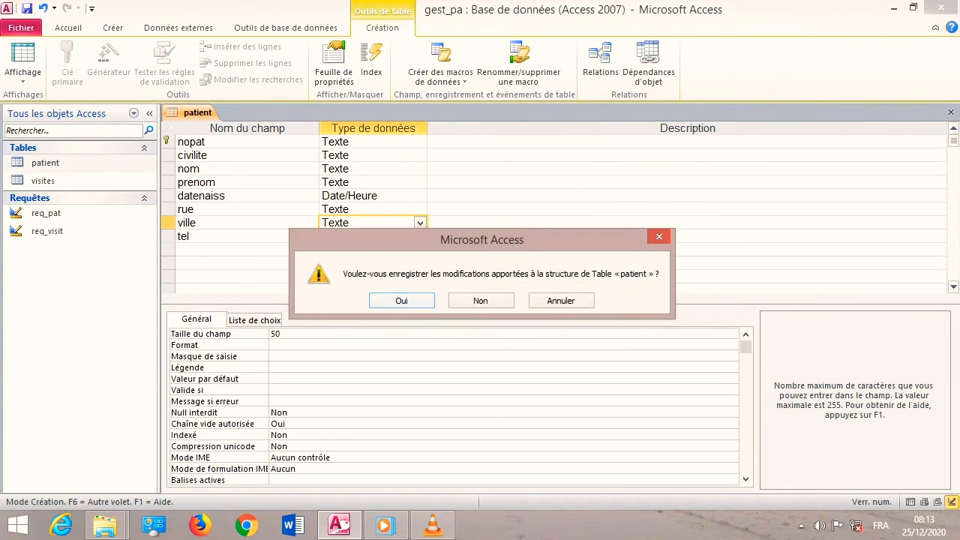
left_click(401, 301)
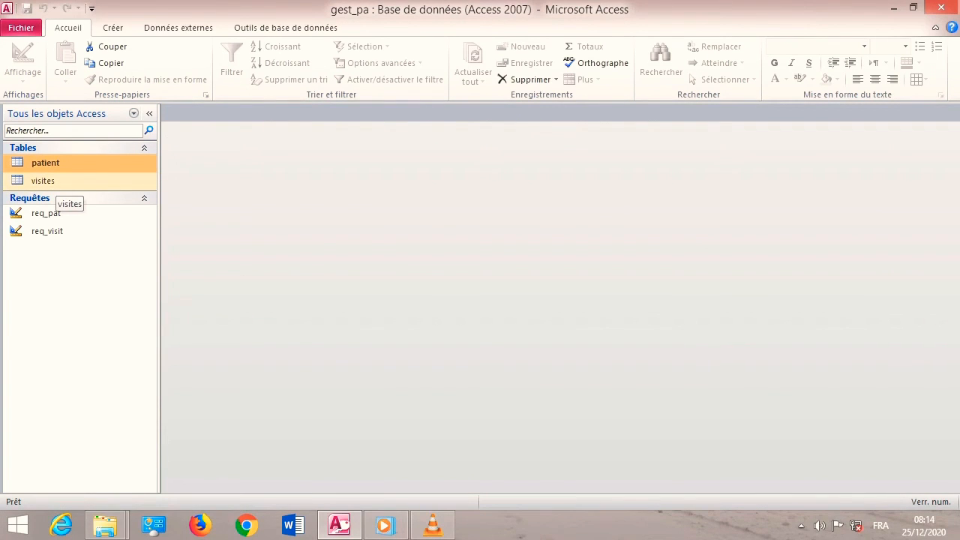
right_click(45, 181)
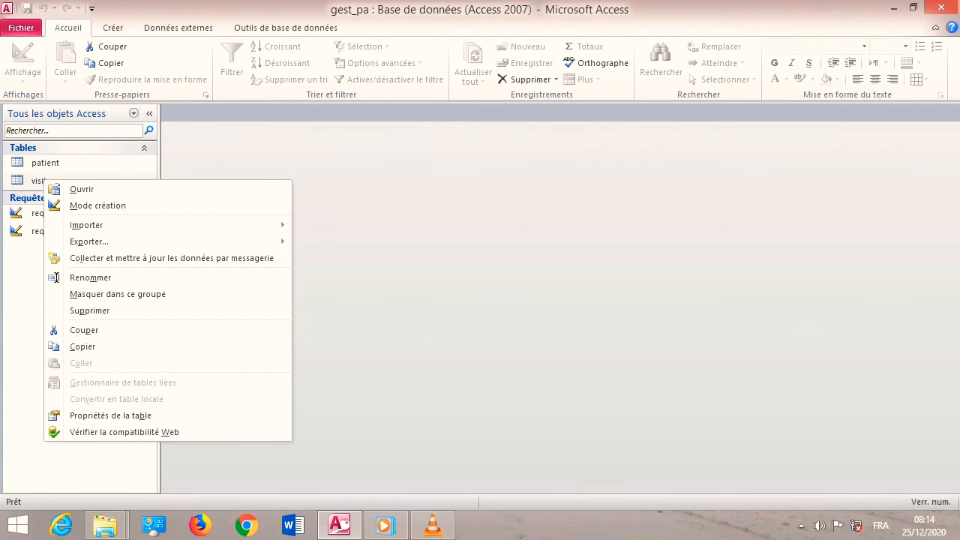
left_click(97, 205)
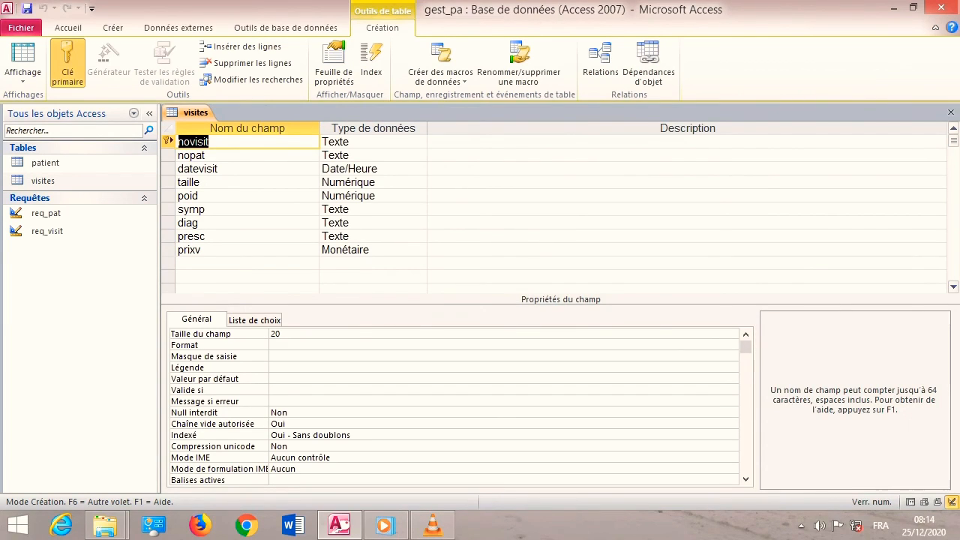
Set the format of the taille field to 0,00" m" so values display with two decimals and a metre unit.
left_click(348, 183)
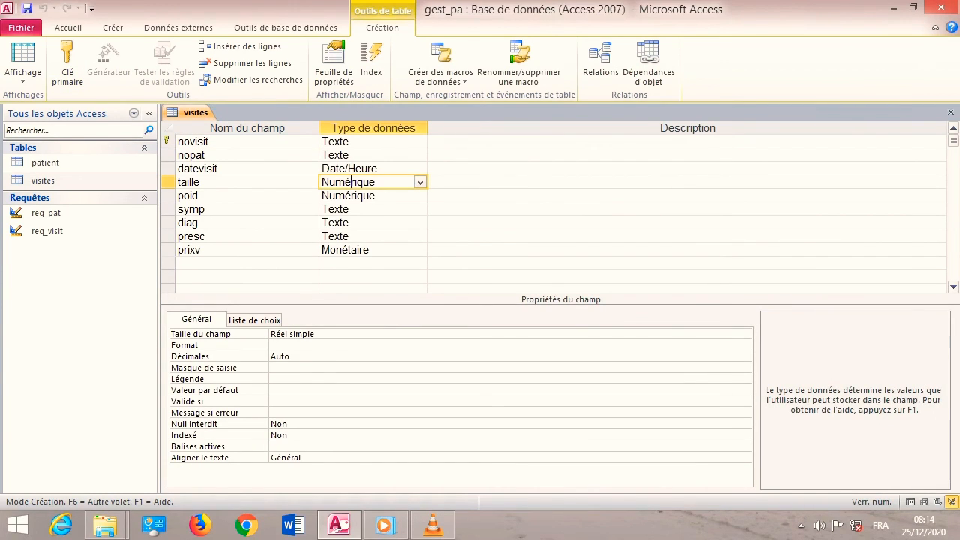
left_click(322, 345)
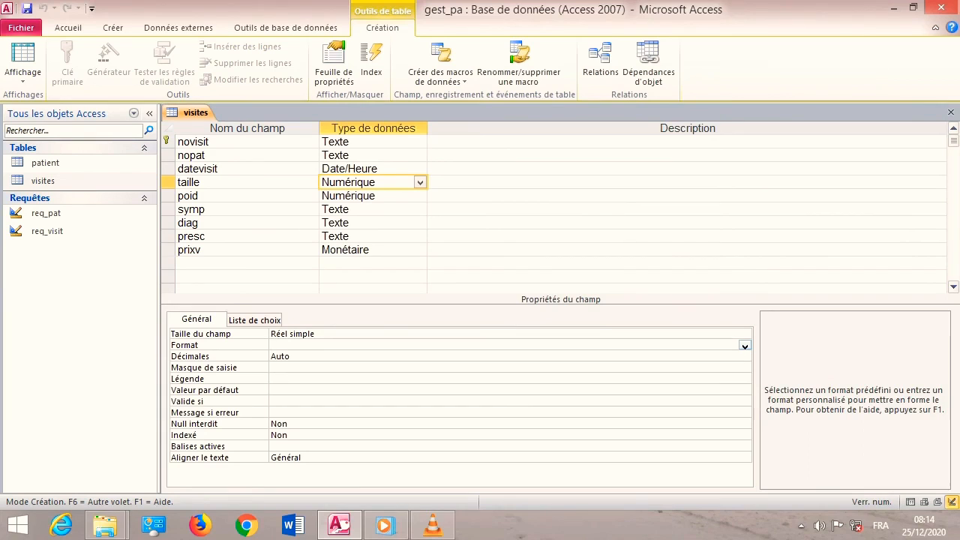
type("0,00")
type("\"m\"")
key("Return")
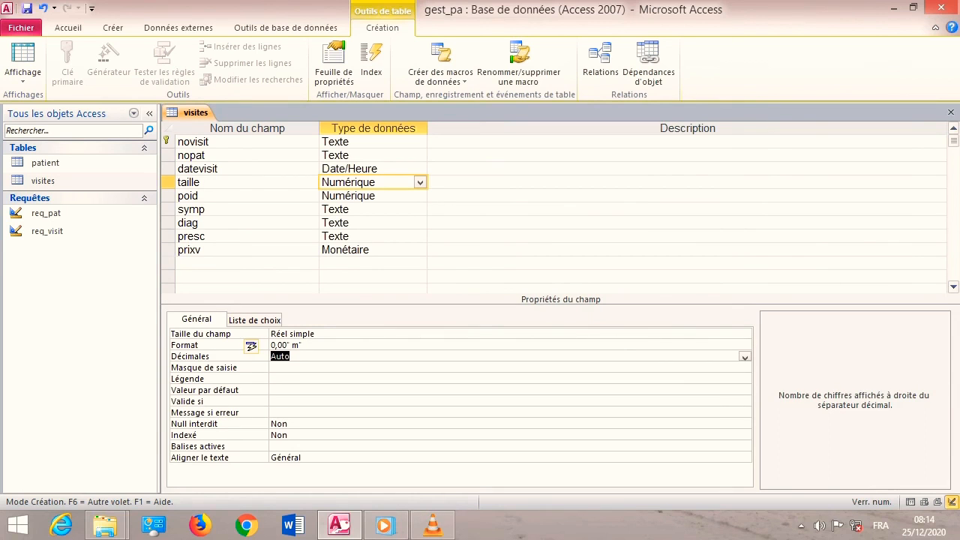
Set the format of the poid field to 0,00" kg" so values display with two decimals and a kilogram unit.
left_click(381, 196)
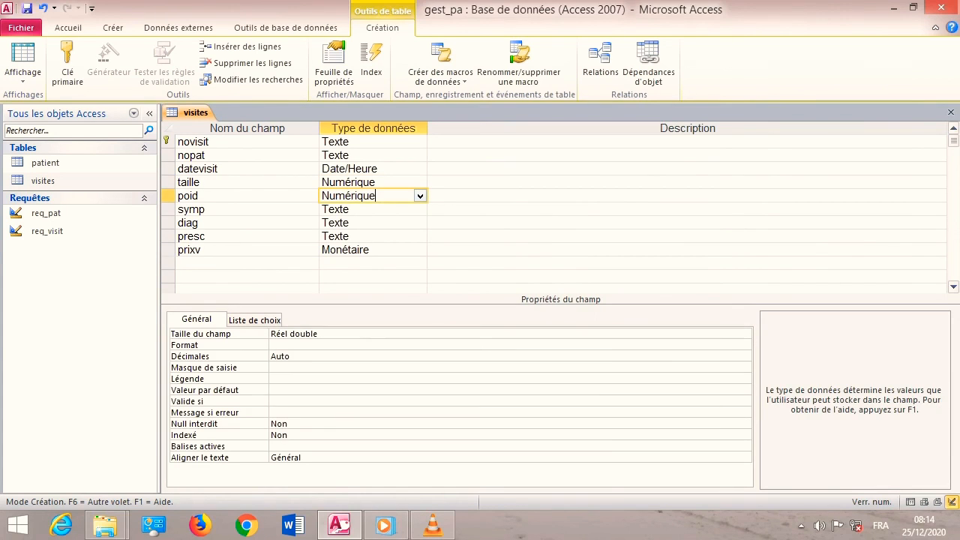
left_click(309, 345)
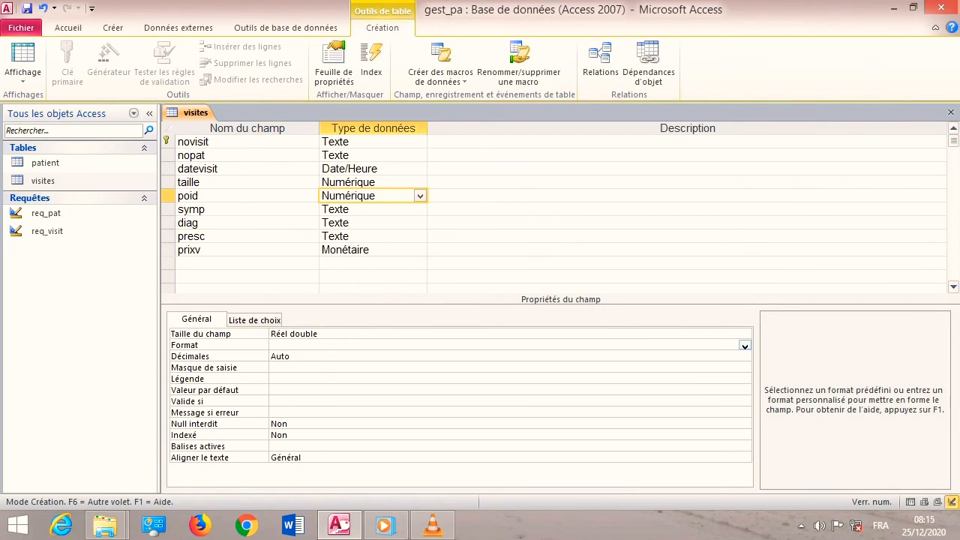
type("0")
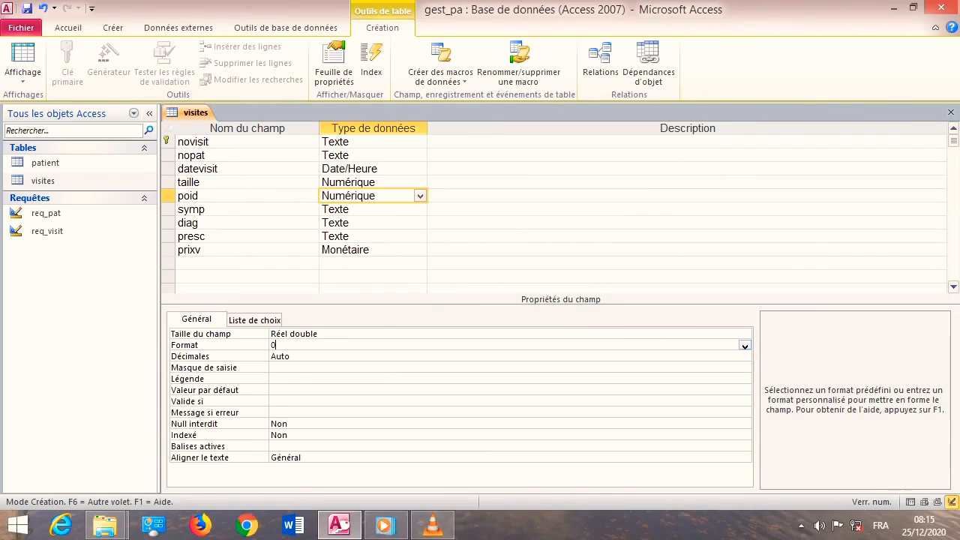
type(",00 \"kg\"")
key("Return")
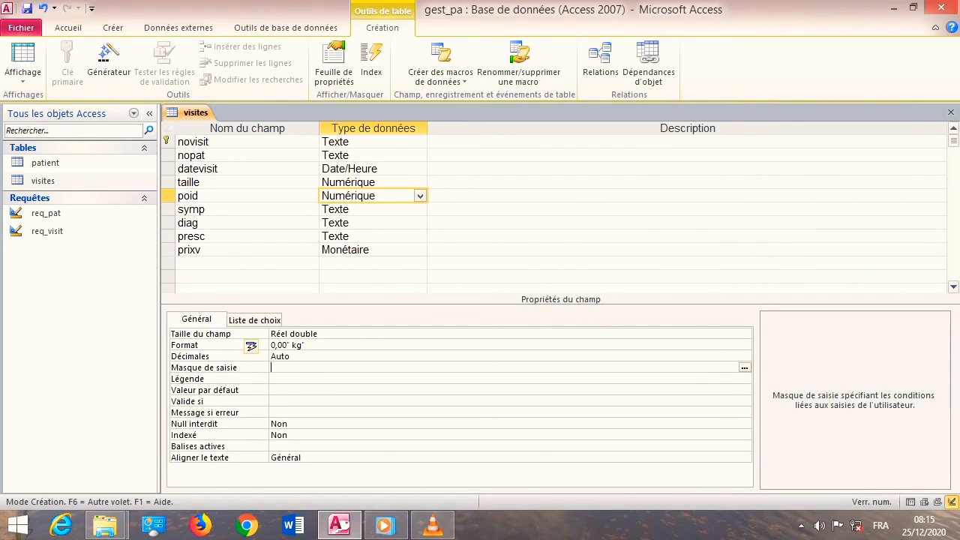
Recheck the quoted unit in the taille field's format, and close the visites table's design with its changes saved.
left_click(345, 182)
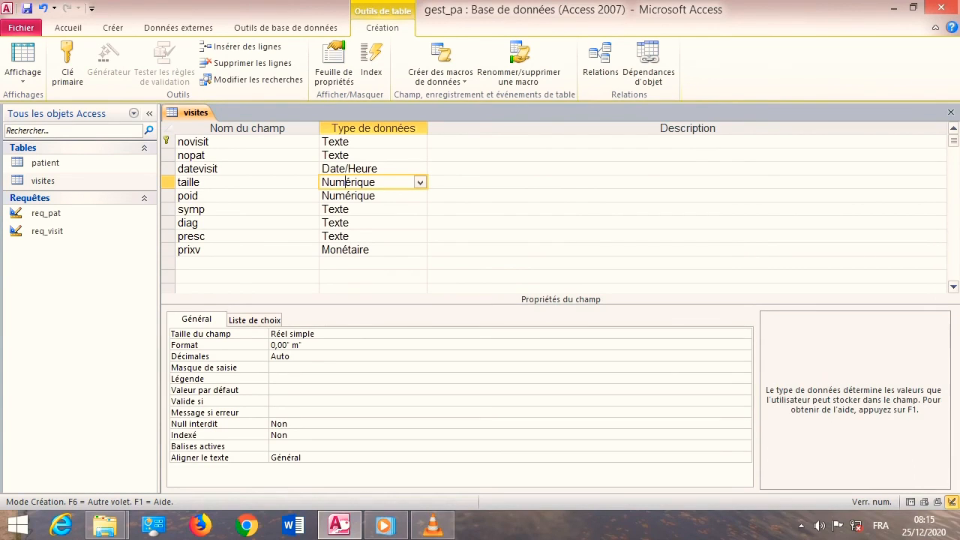
left_click(297, 345)
type("\"")
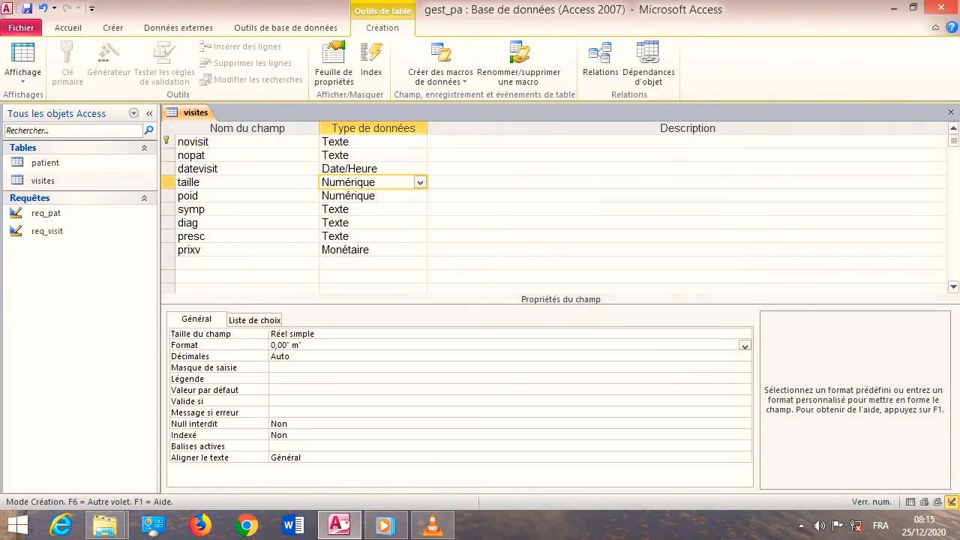
left_click(377, 250)
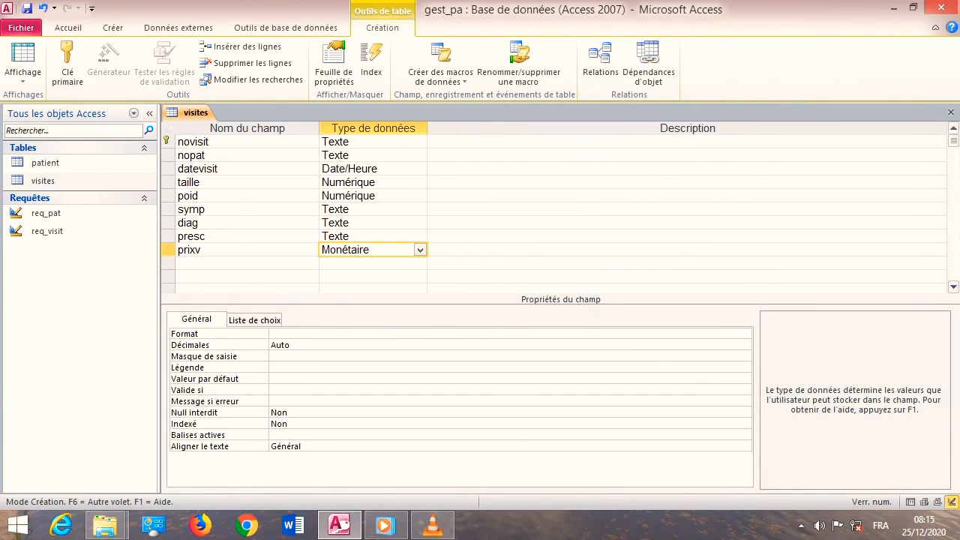
left_click(951, 112)
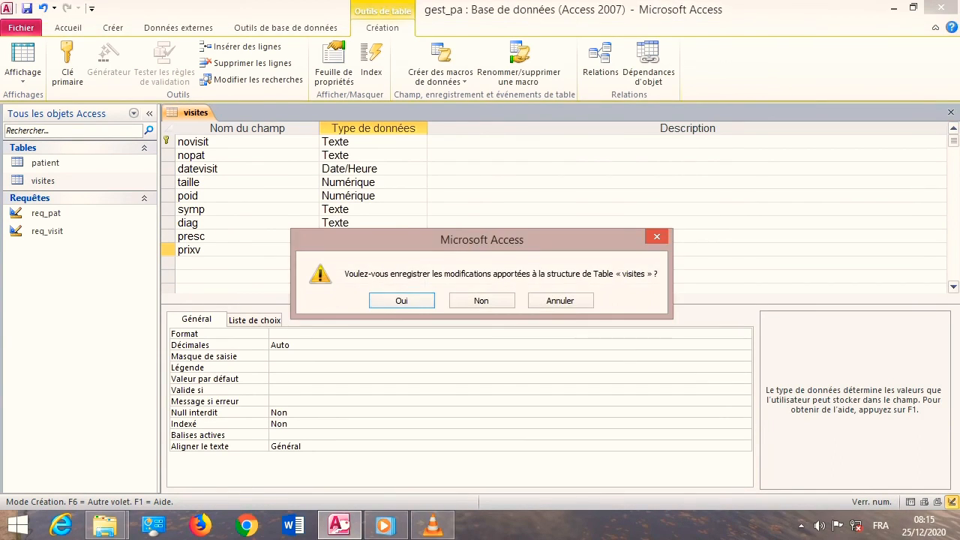
left_click(401, 300)
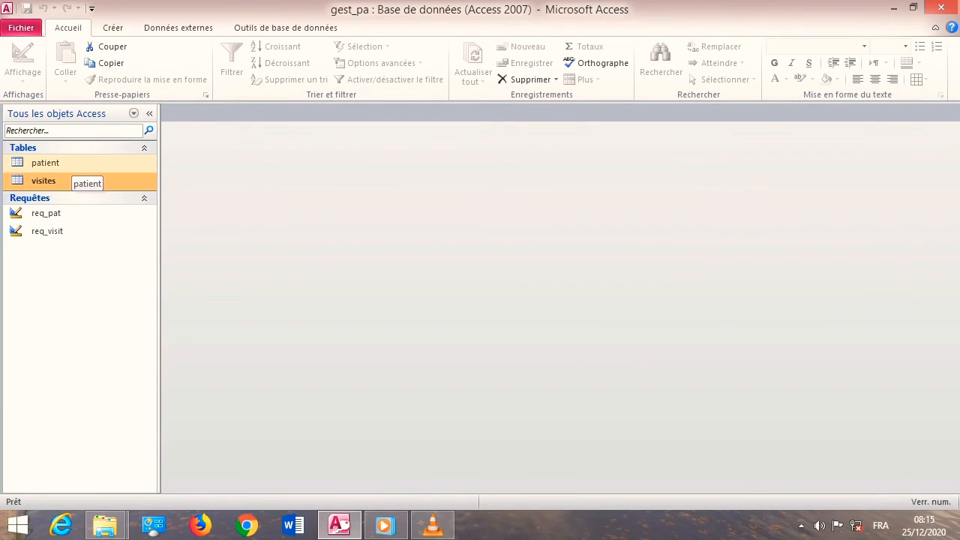
Open the patient table's datasheet and start a record with a patient number that fits the nopat mask and civilite f.
double_click(45, 162)
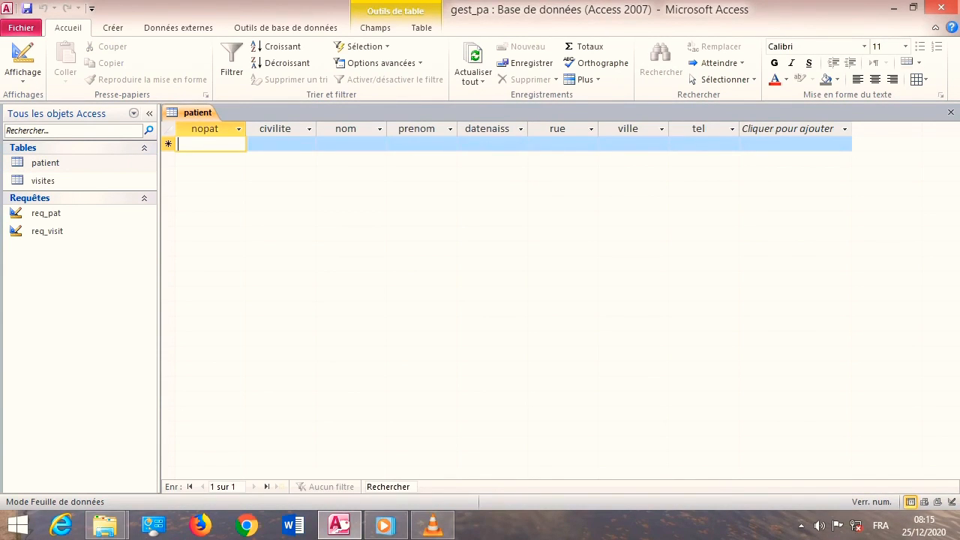
type("1")
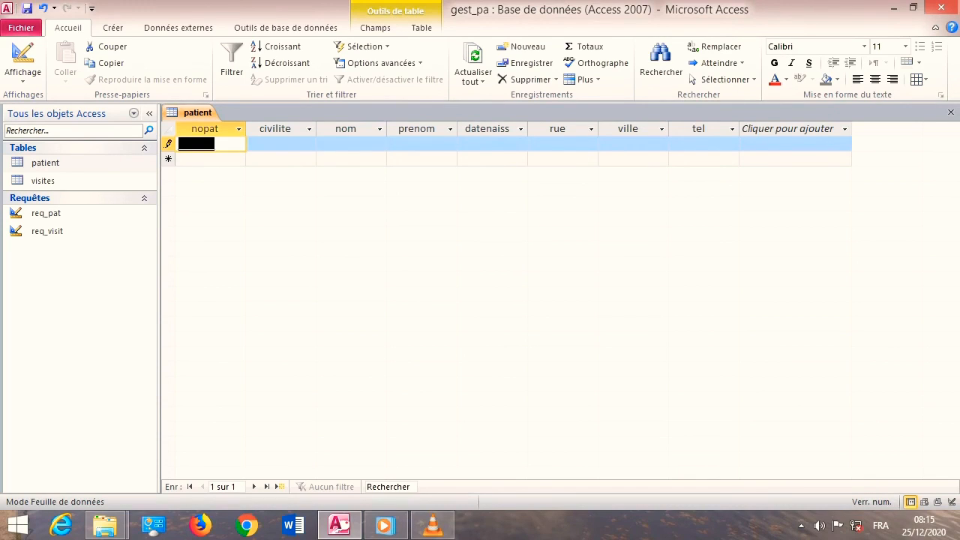
type("abc2000")
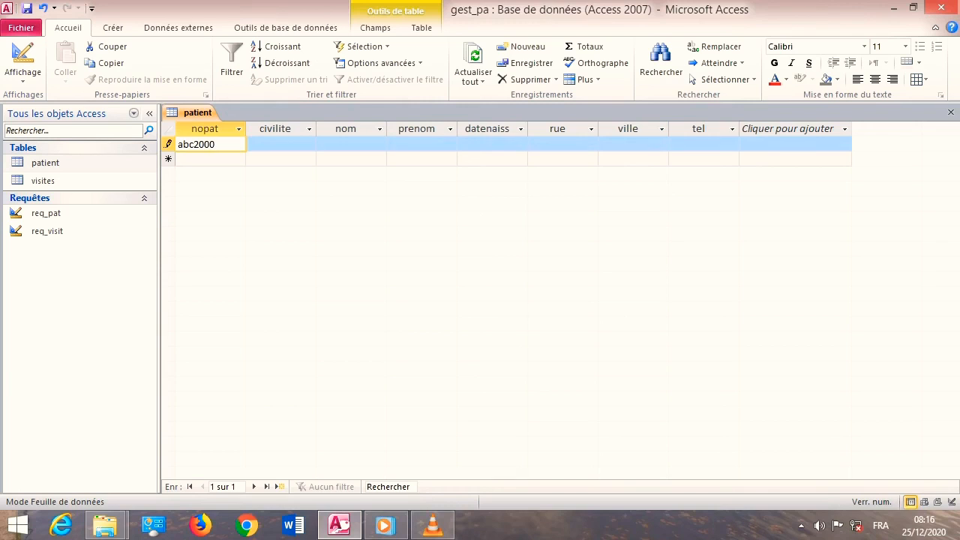
key("Tab")
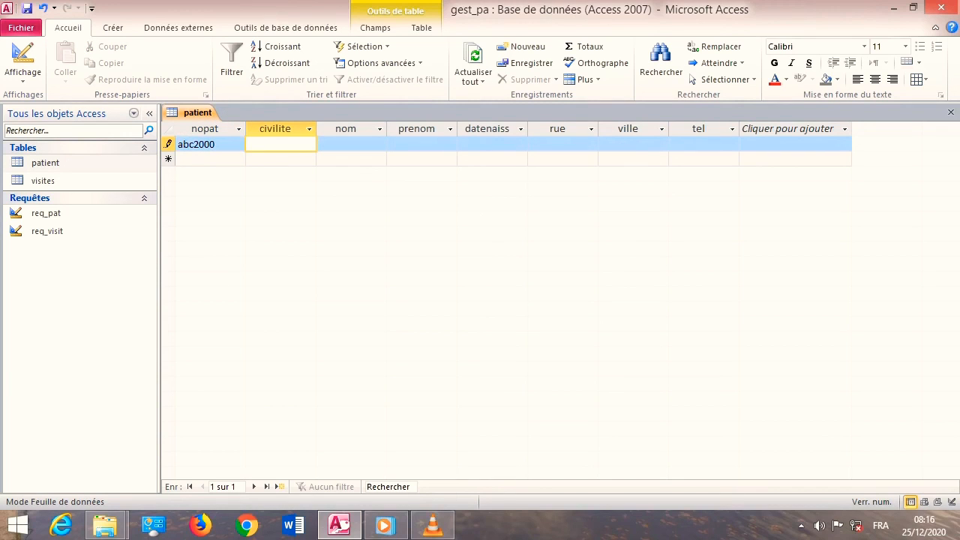
type("f")
key("Down")
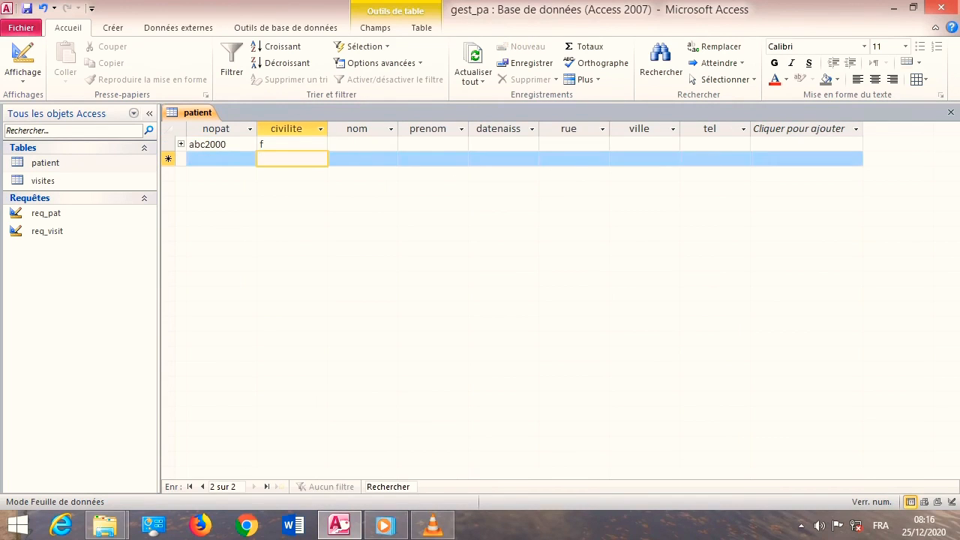
key("Up")
key("Tab")
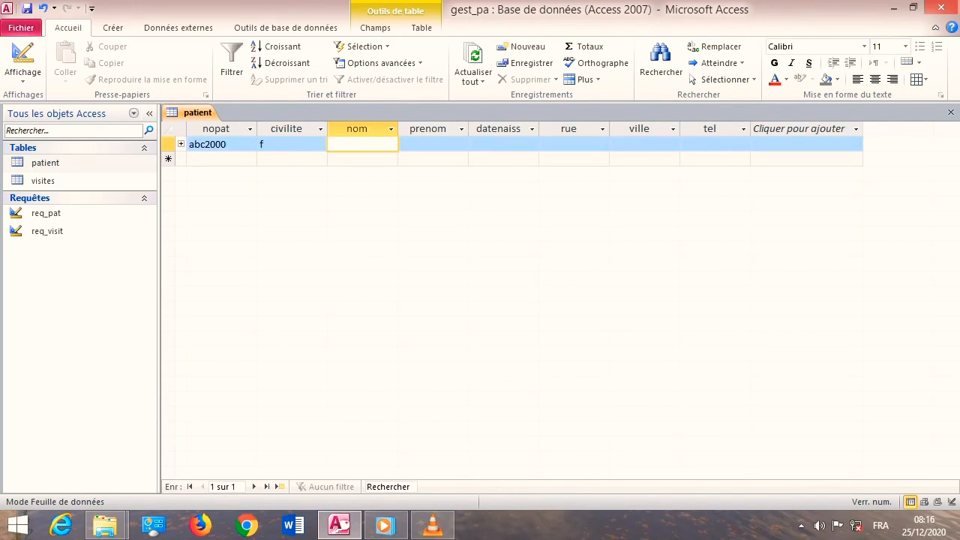
key("shift+Tab")
key("shift+Tab")
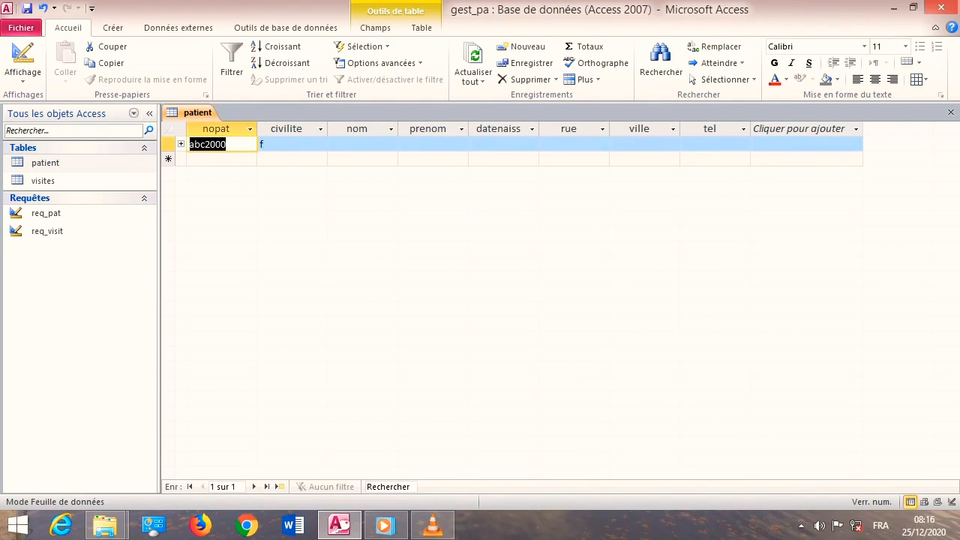
Enter the patient's last name, first name and date of birth in the record, and widen the datenaiss column to fit the full date.
key("Tab")
key("Tab")
type("hgjyt")
key("Tab")
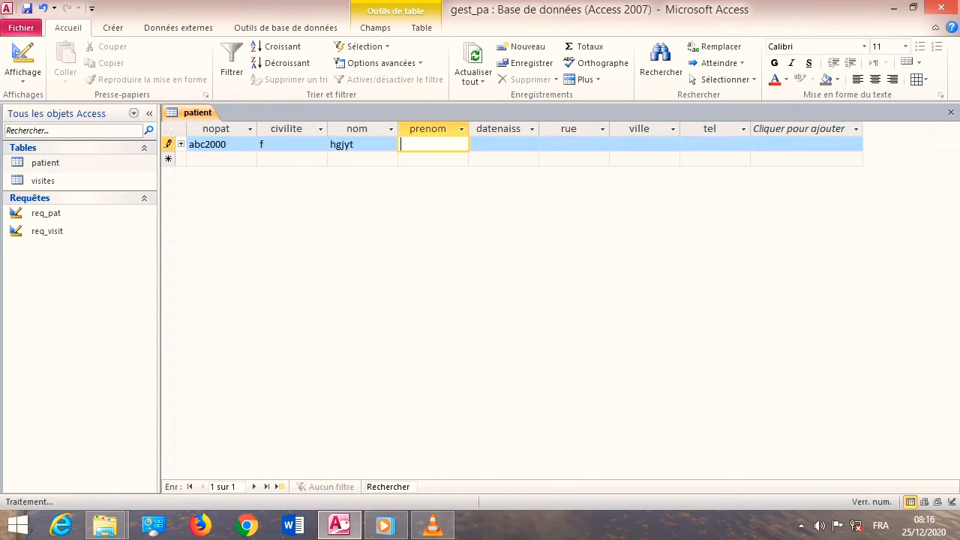
type("trt")
key("Tab")
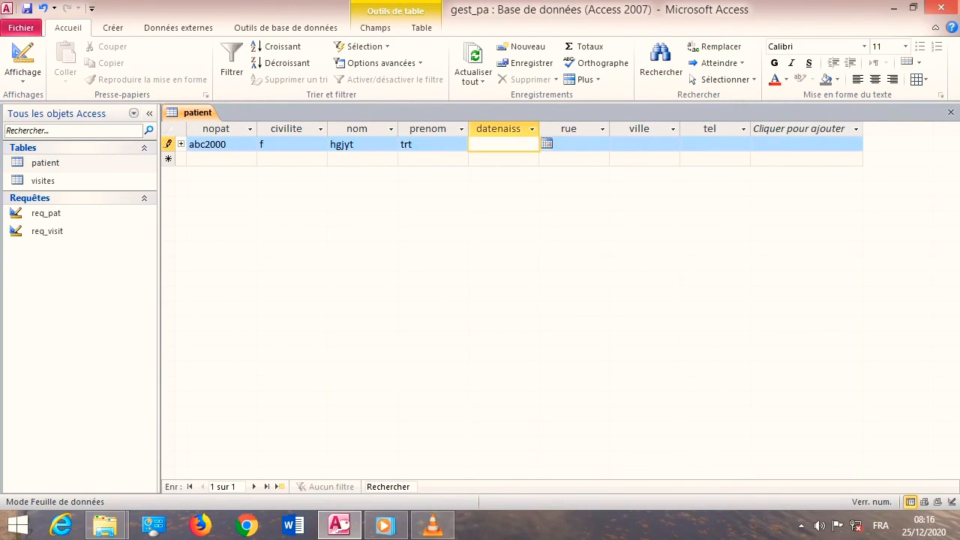
type("01/03/2000")
key("Tab")
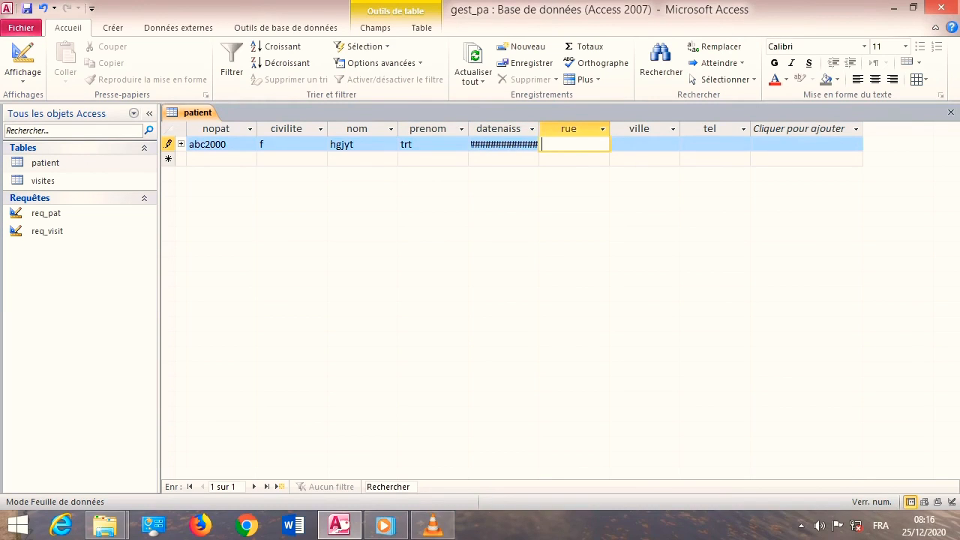
left_click_drag(539, 129, 607, 129)
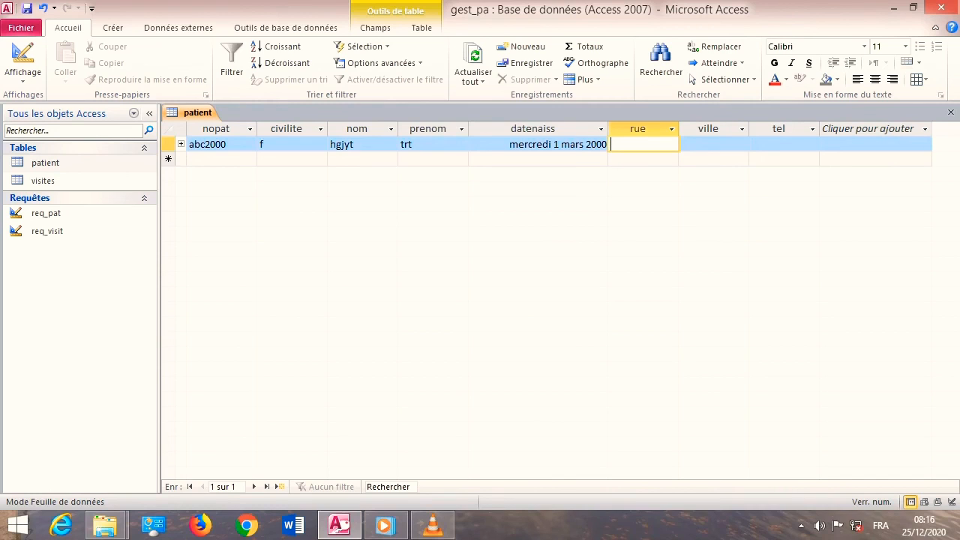
Complete the patient record with the street, timimoun chosen from the ville list and the phone entry, and save the record.
type("gg")
key("Tab")
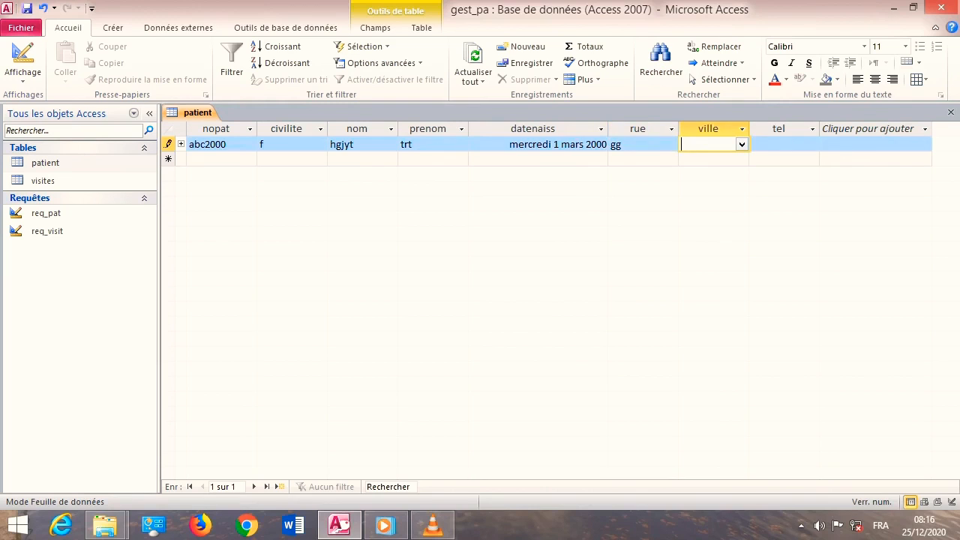
left_click(741, 145)
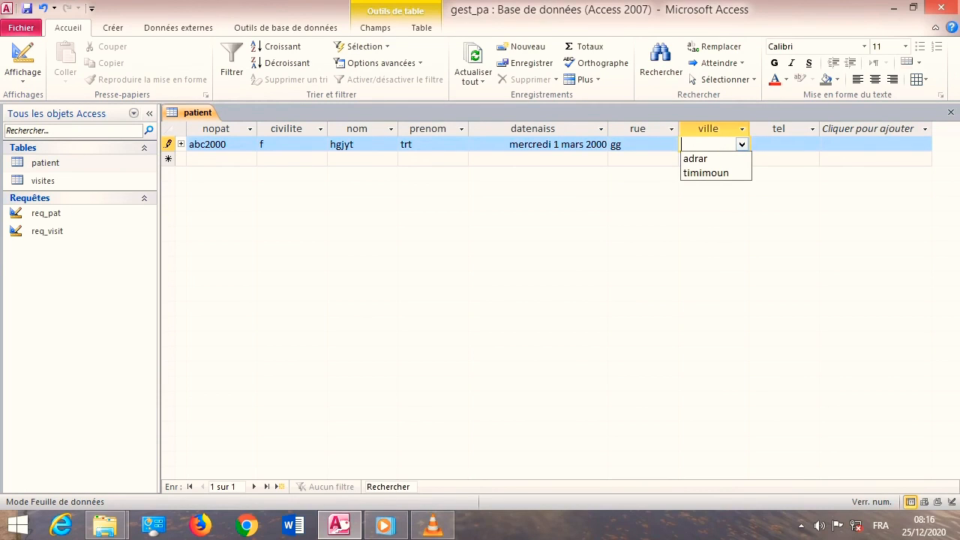
left_click(742, 145)
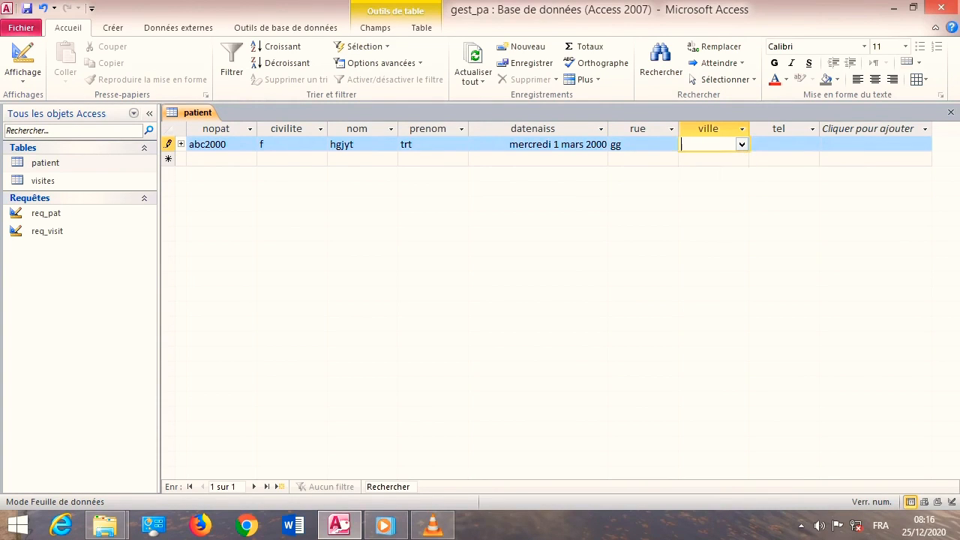
left_click(741, 144)
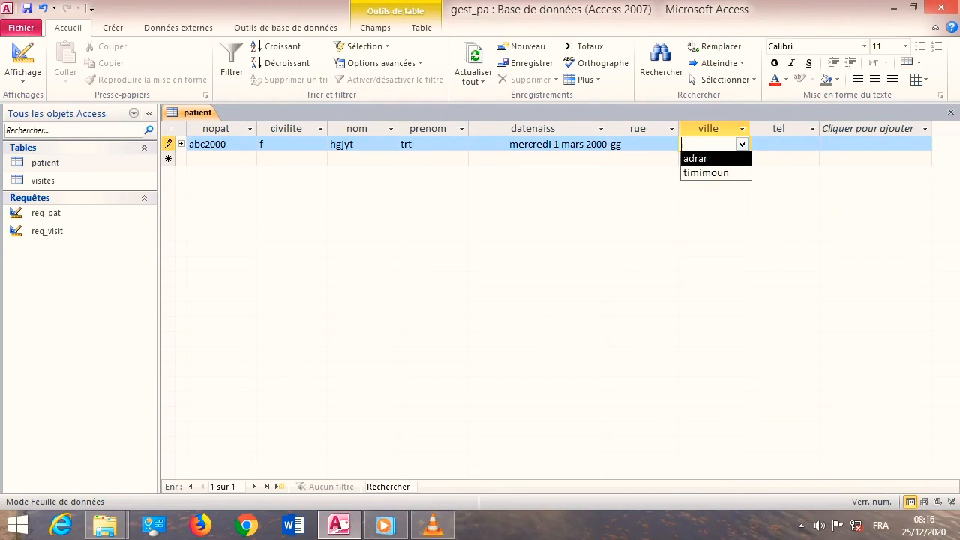
key("Down")
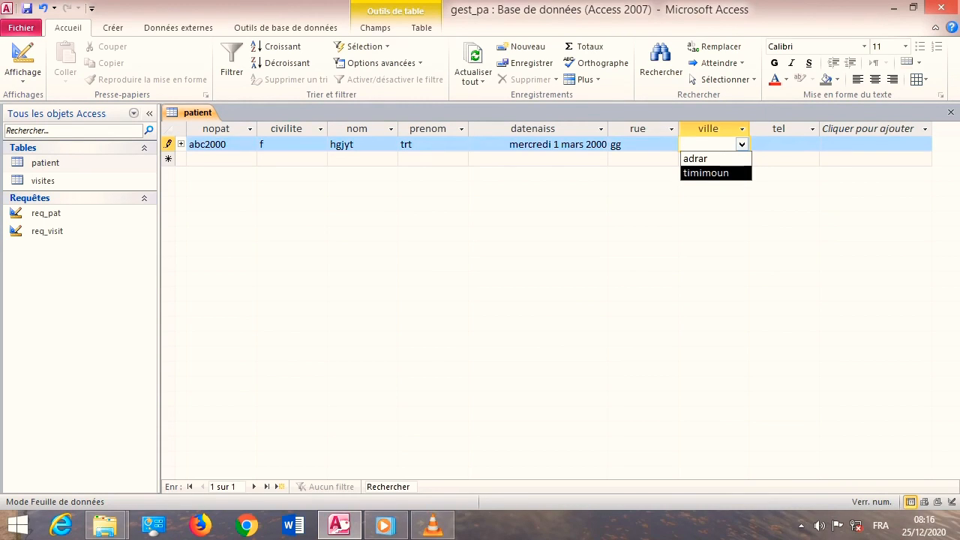
key("Return")
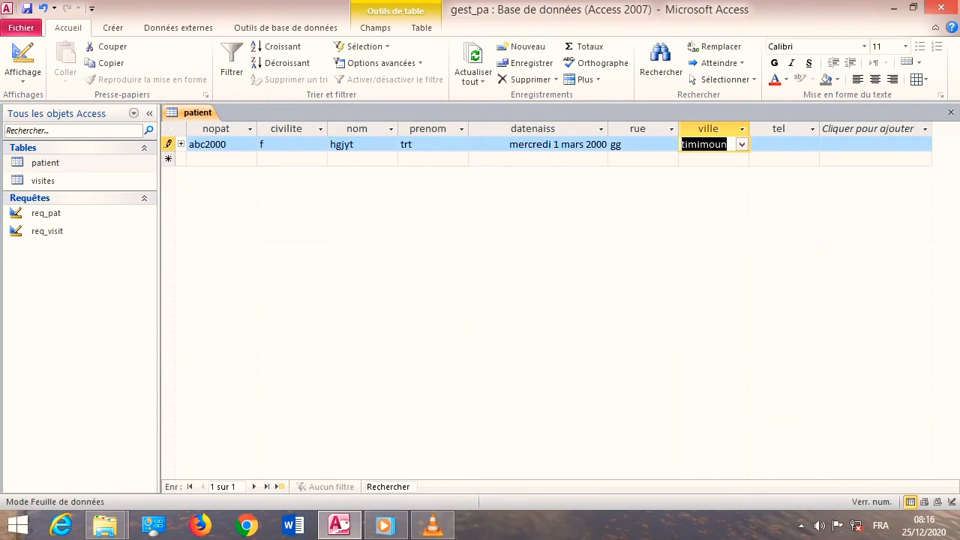
key("Return")
type("hh")
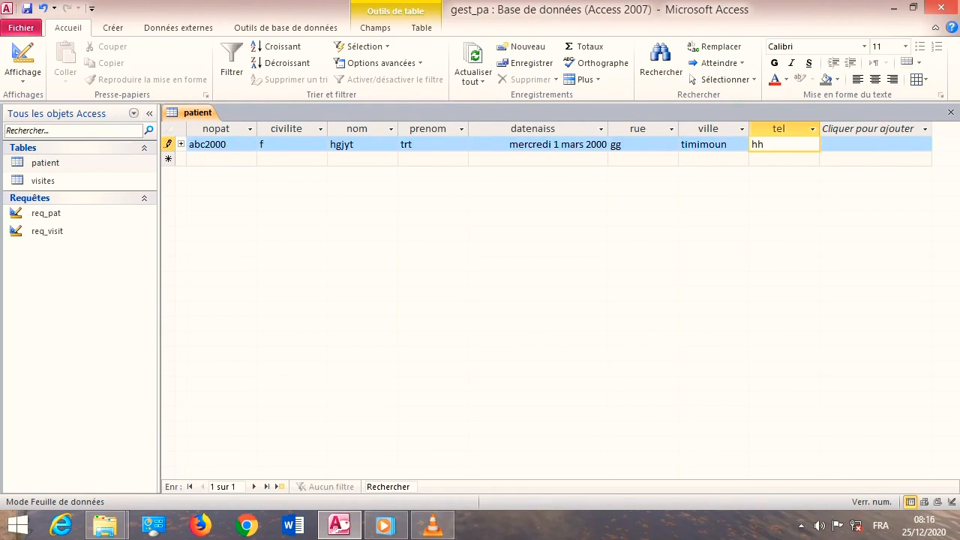
key("Down")
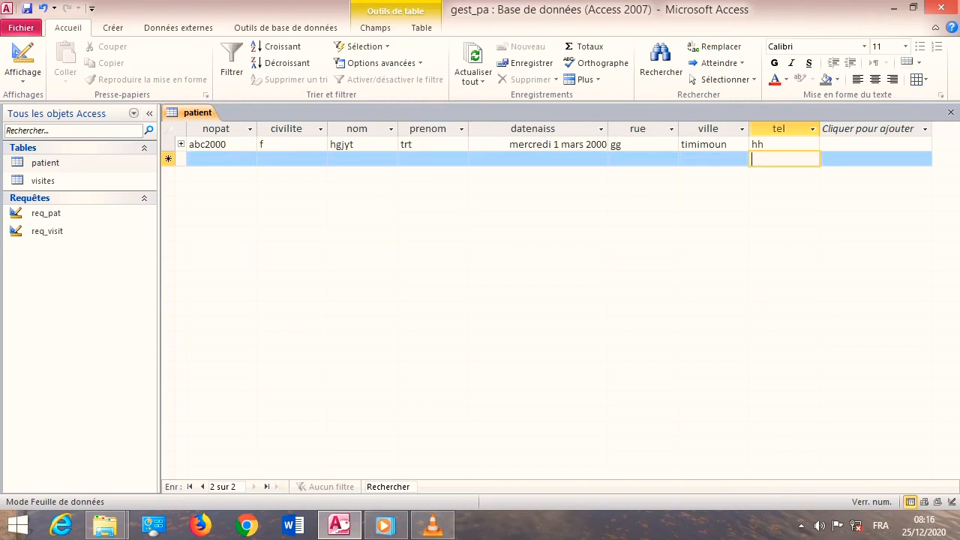
Expand the patient record's related visits and start a visit with novisit 010 and datevisit 01/05/2020.
left_click(180, 144)
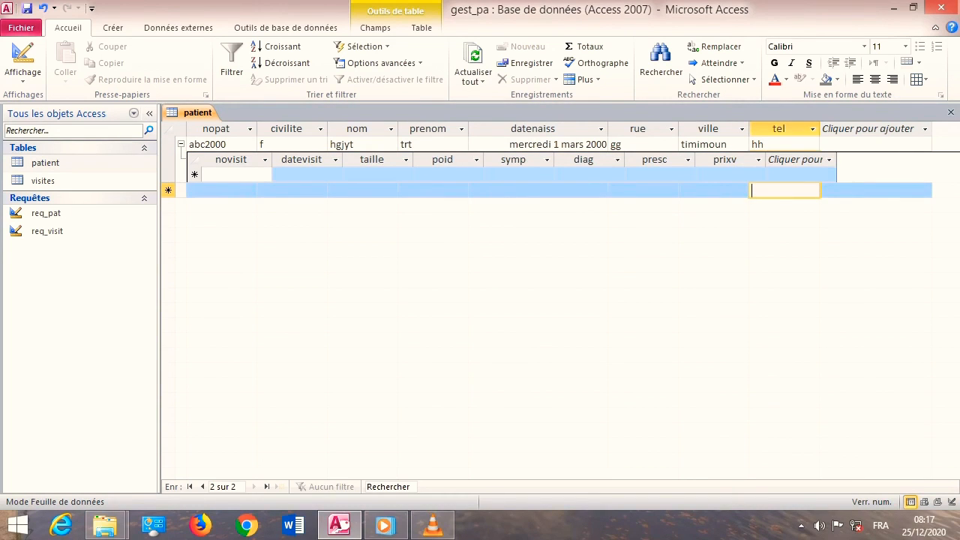
left_click(237, 174)
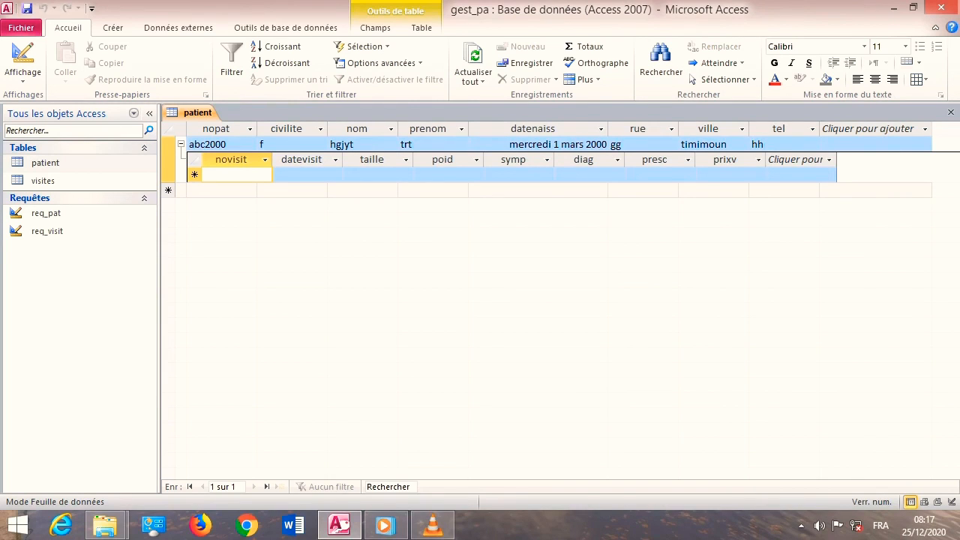
type("01")
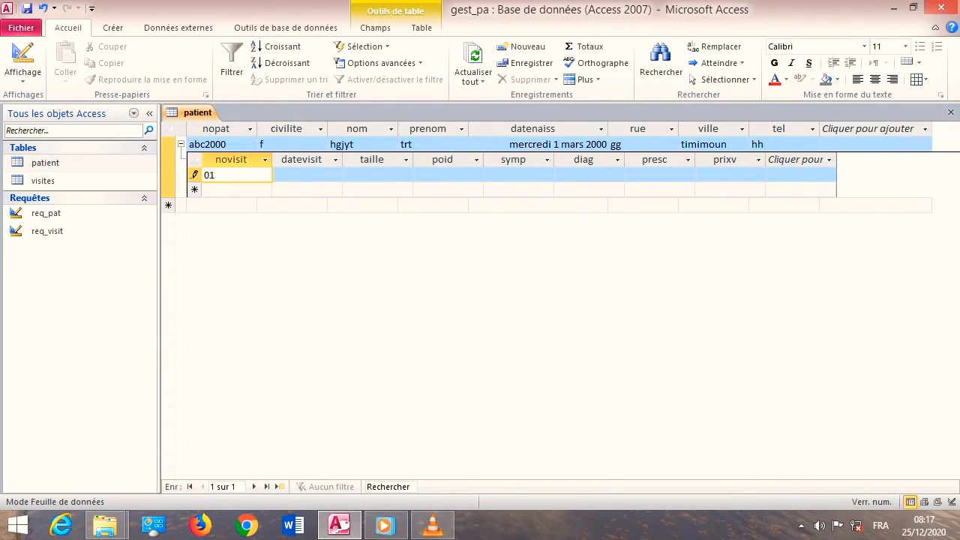
type("0")
left_click(306, 174)
type("05")
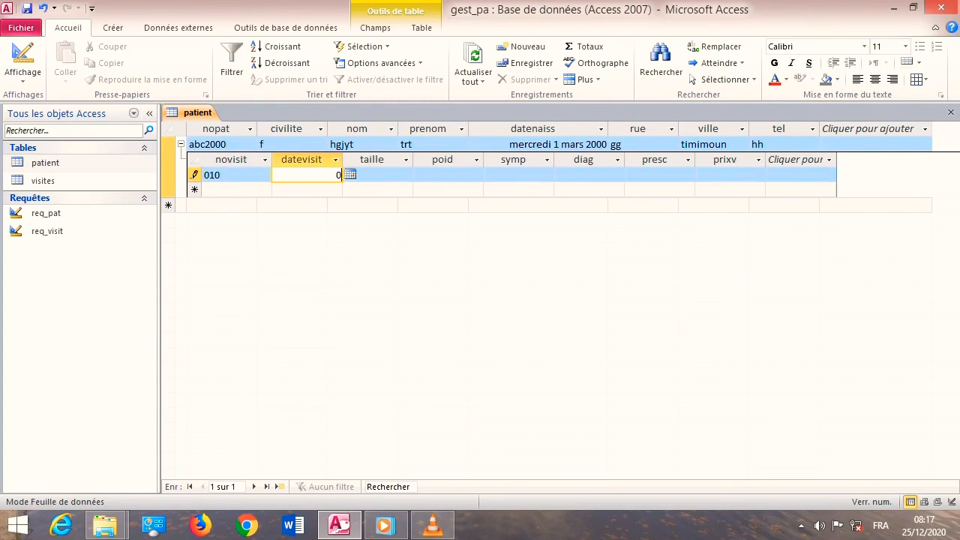
key("BackSpace")
key("BackSpace")
type("01/05/2020")
key("Tab")
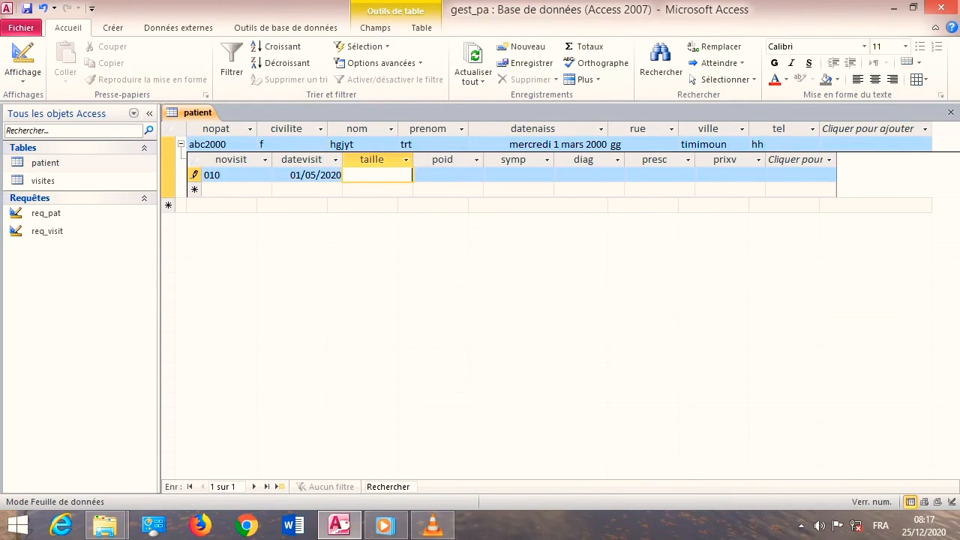
Fill in the visit's taille as 1,5 and poid as 50.
type("1,5")
key("Tab")
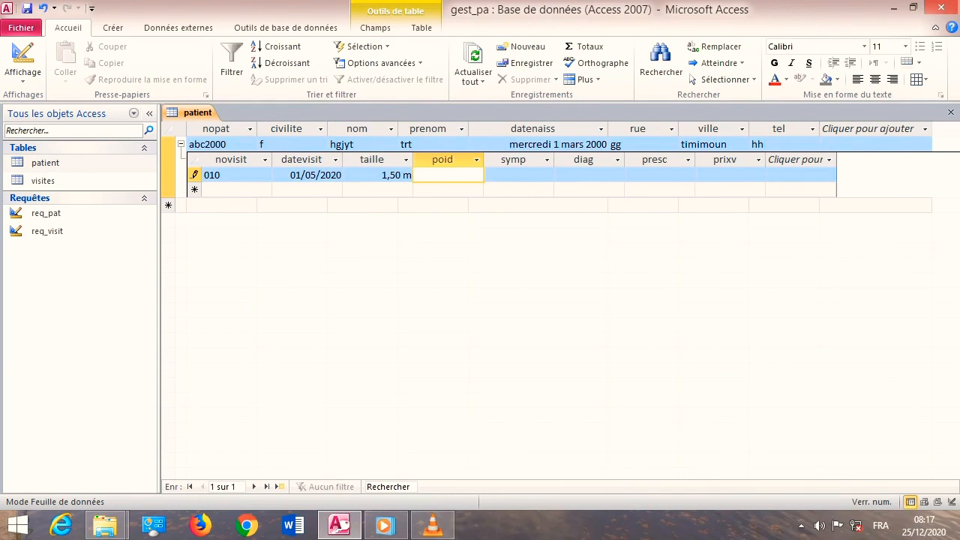
type("50")
key("Tab")
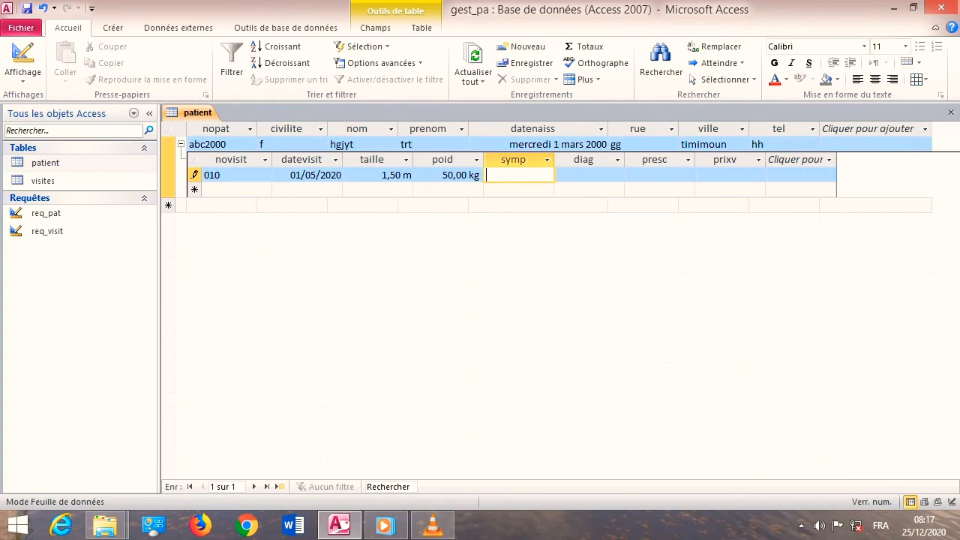
Enter gripe as the visit's symp, tr as its diag and ttj as its presc.
type("gripe")
key("Tab")
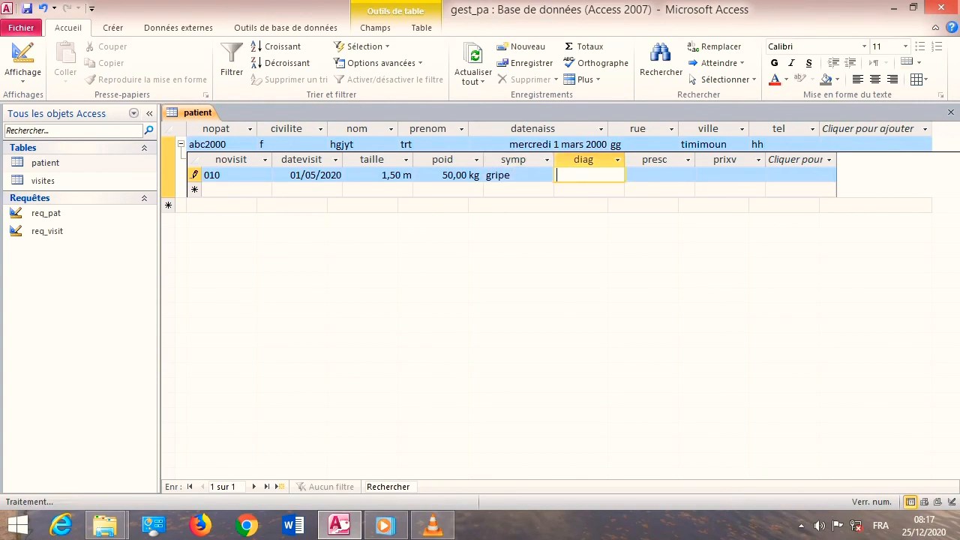
type("tr")
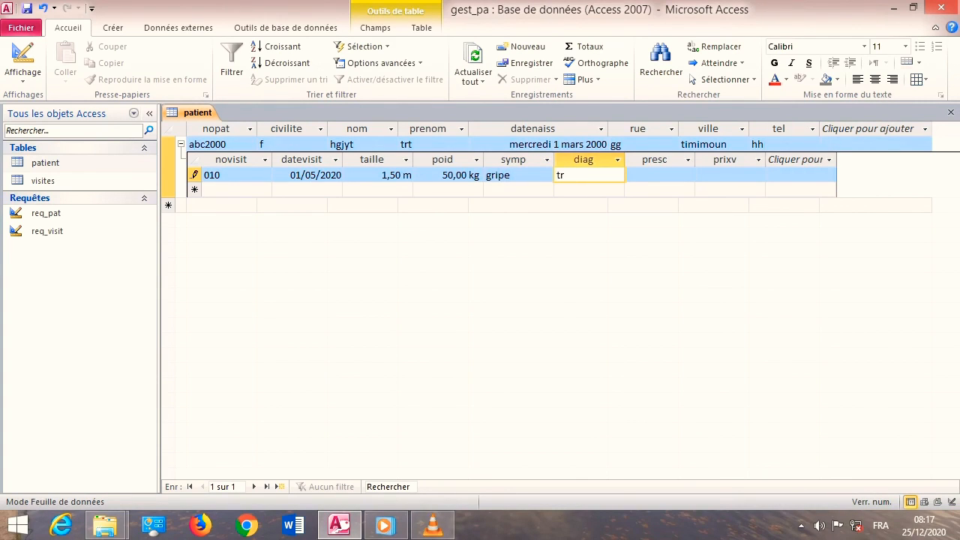
key("Tab")
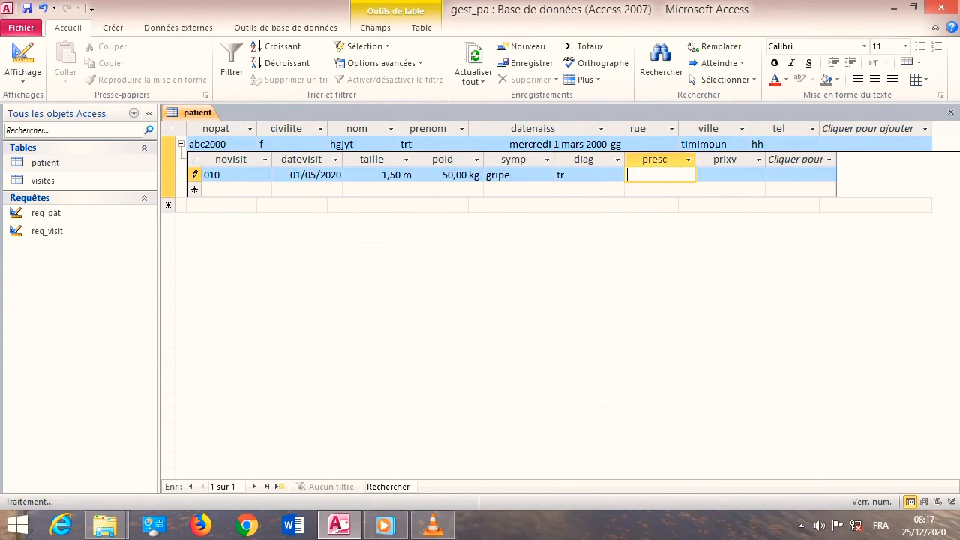
type("ttj")
key("Tab")
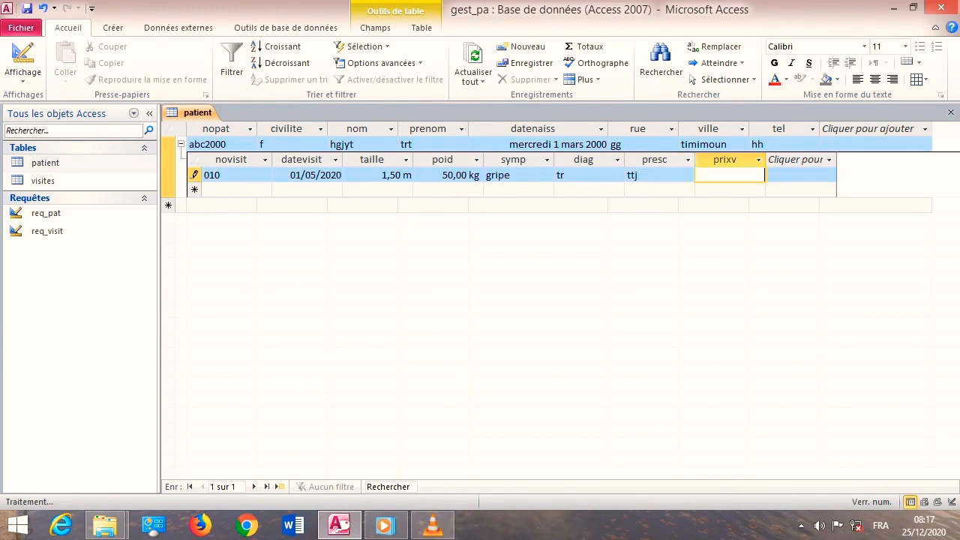
Set the visit's prixv to 1200 and close the patient table's datasheet.
type("120")
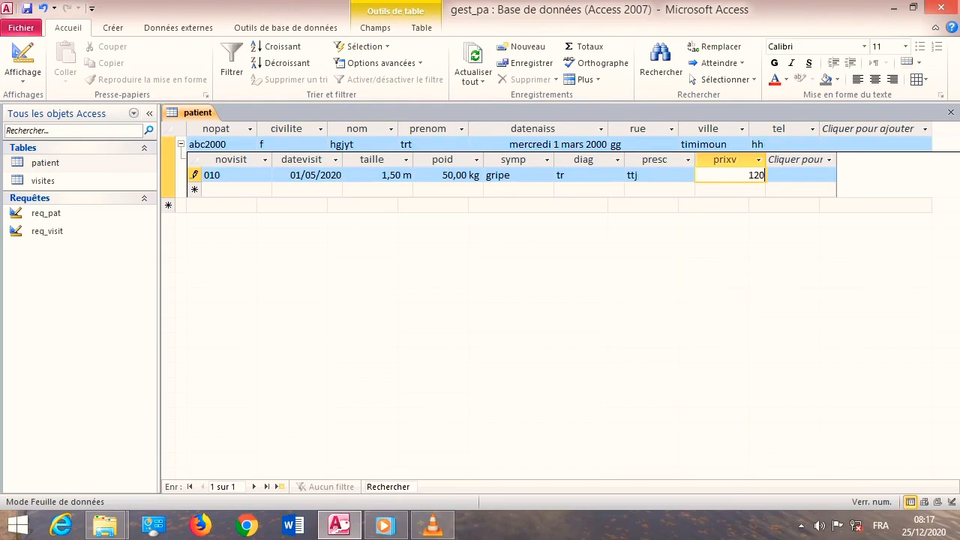
type("0")
key("Tab")
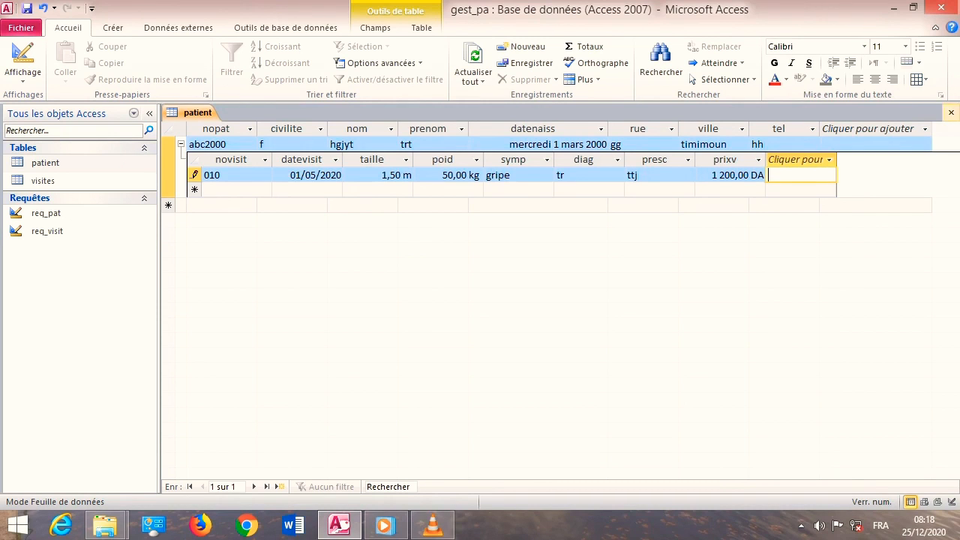
left_click(950, 112)
left_click(379, 302)
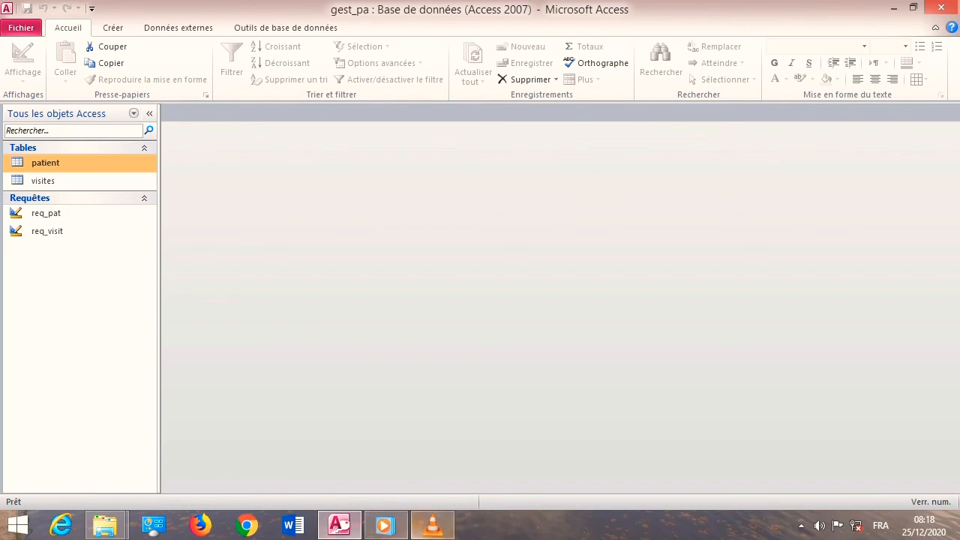
mouse_move(433, 525)
mouse_move(385, 524)
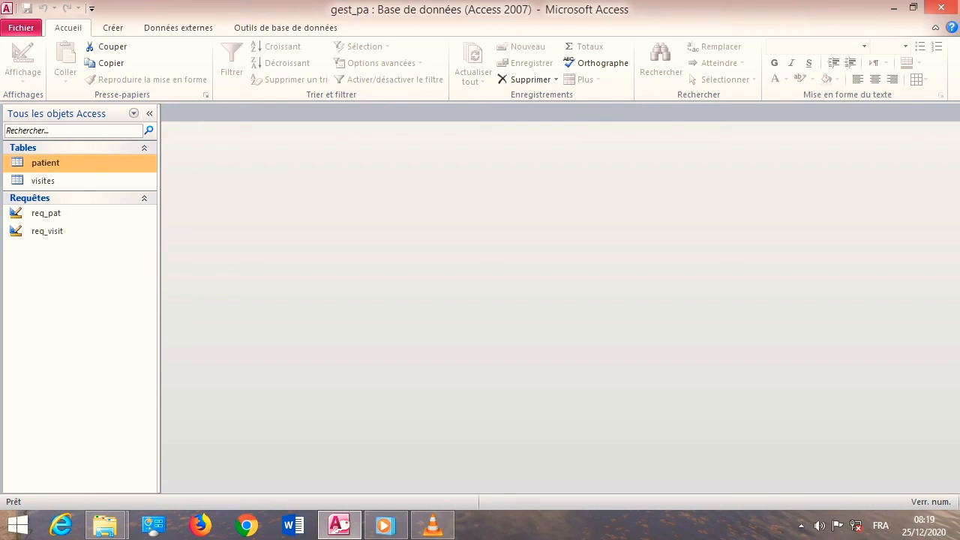
left_click(432, 525)
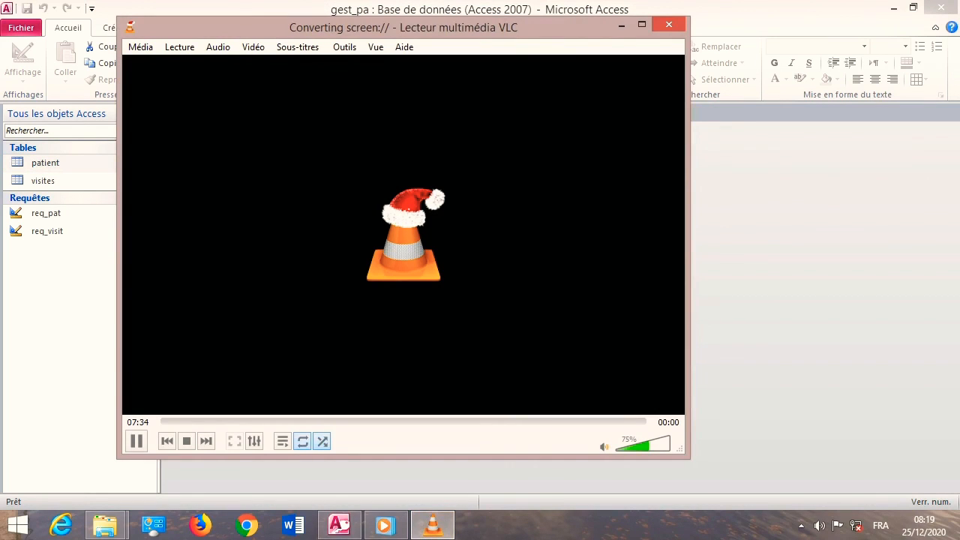